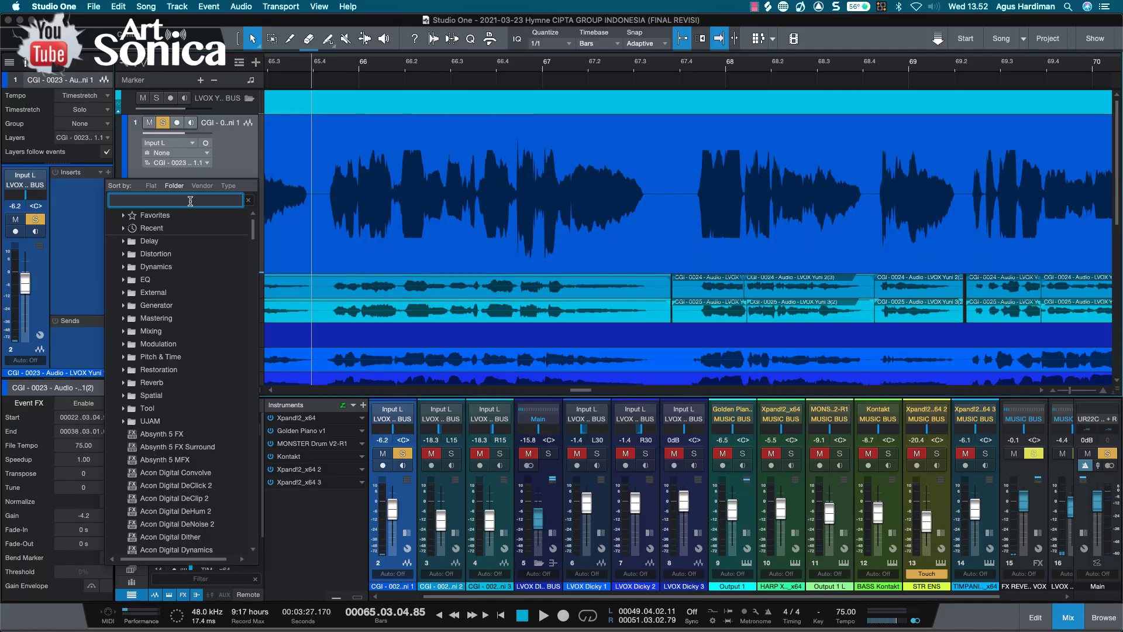
Step: Insert the RCompressor Mono plug-in on the selected lead vocal track and reposition its window
text(rcomp)
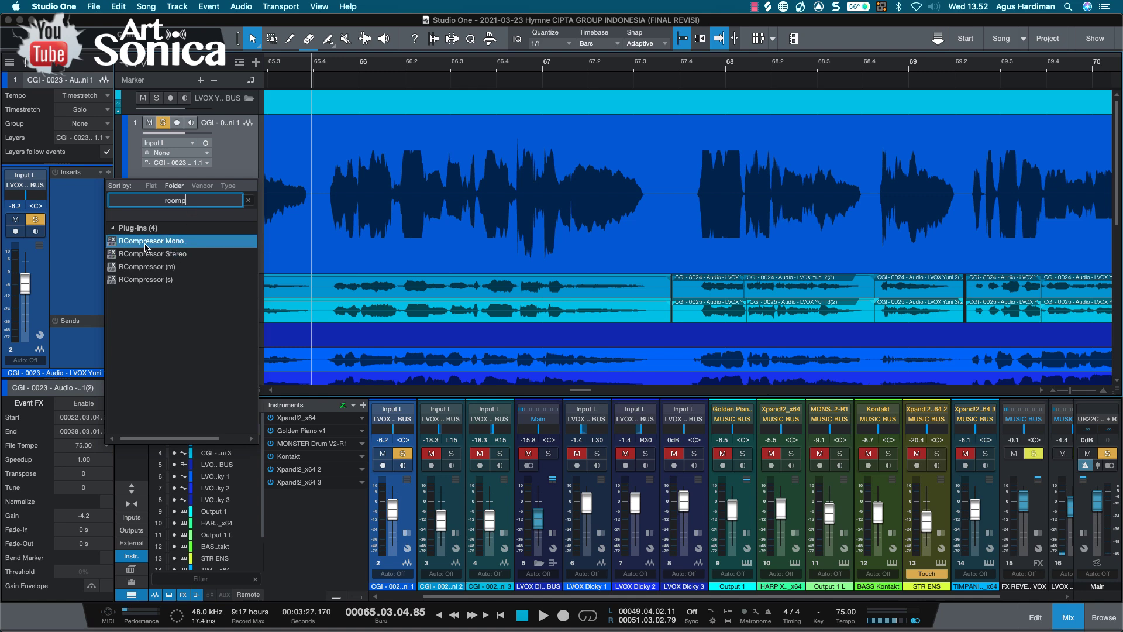
double_click(151, 241)
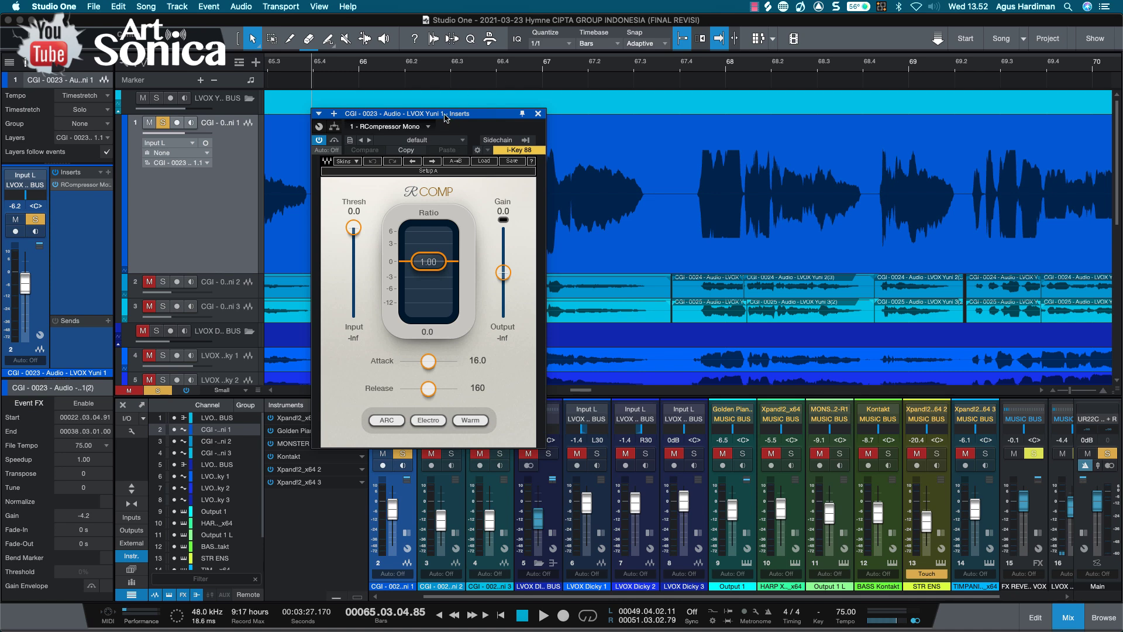
drag(447, 119, 480, 115)
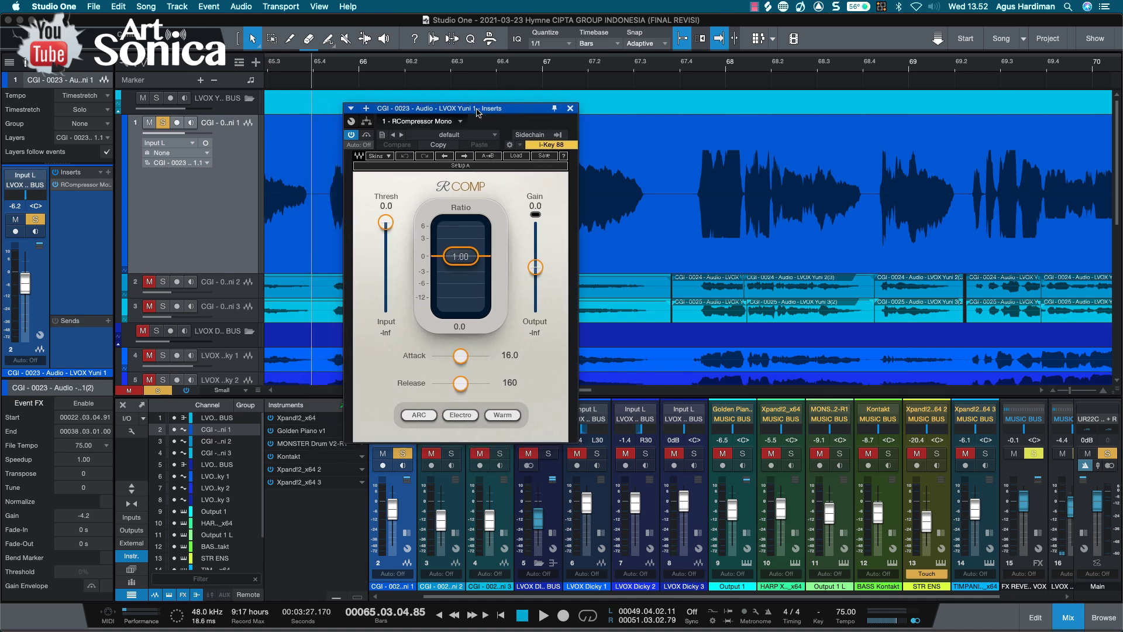
Step: Load the RCompressor artist preset Tight Top & Bottom from Eddie Kramer's Female Vocal group
click(518, 158)
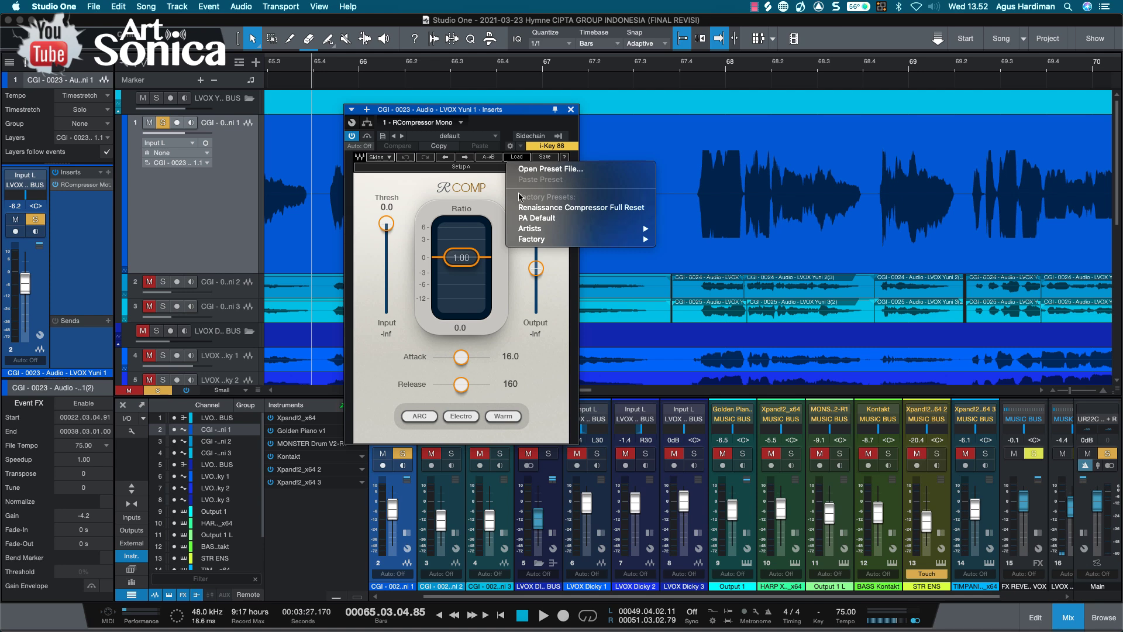
mouse_move(543, 232)
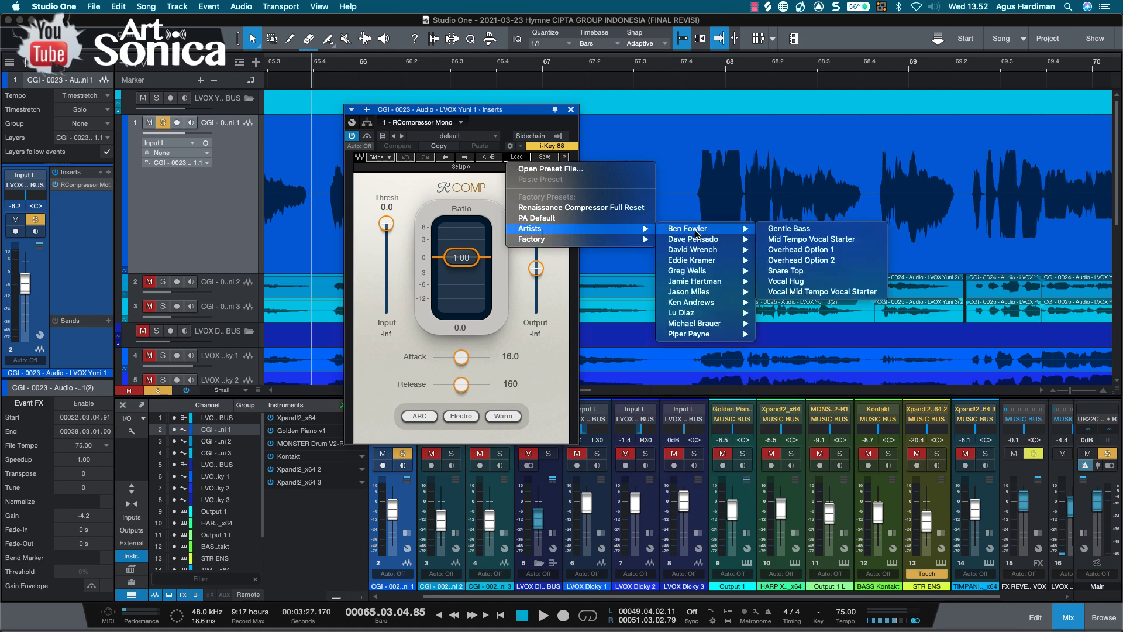
mouse_move(693, 242)
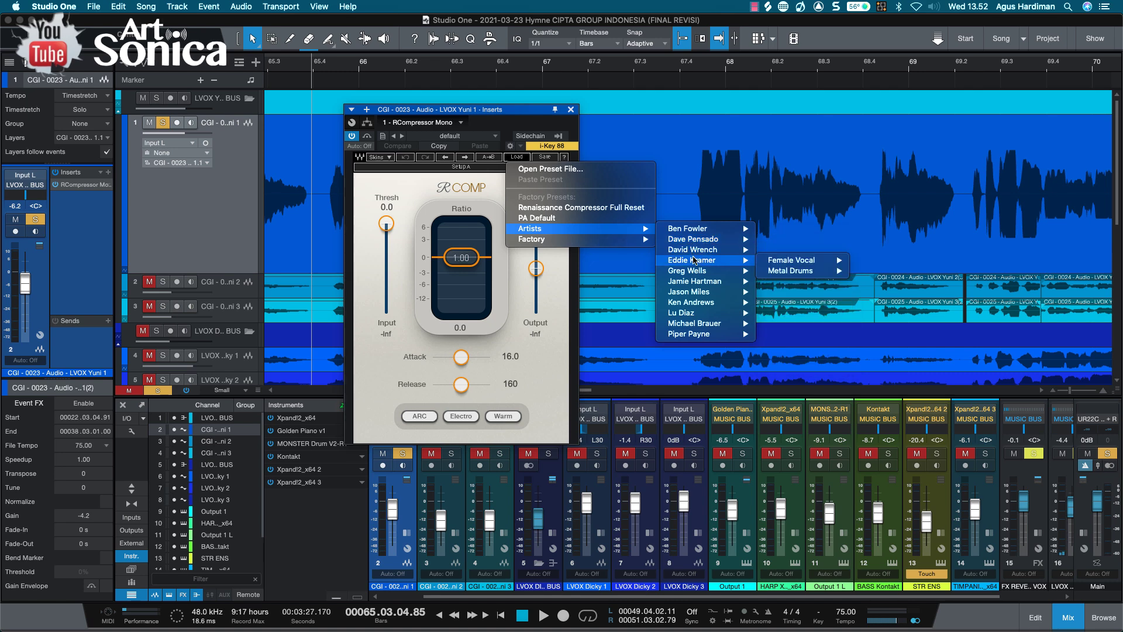
mouse_move(789, 263)
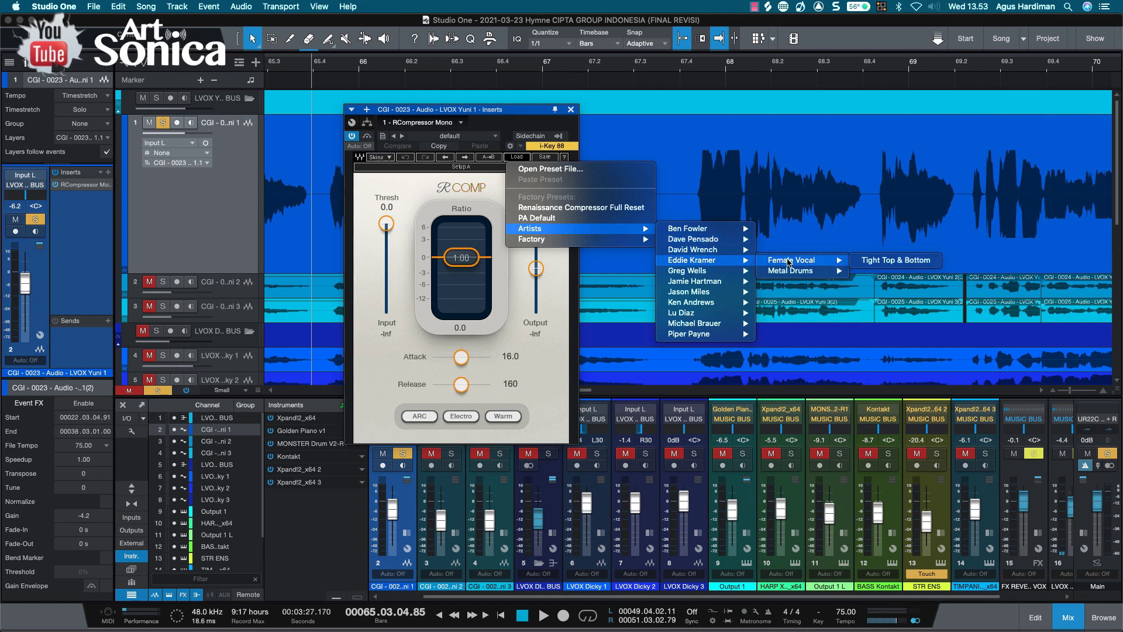
click(895, 261)
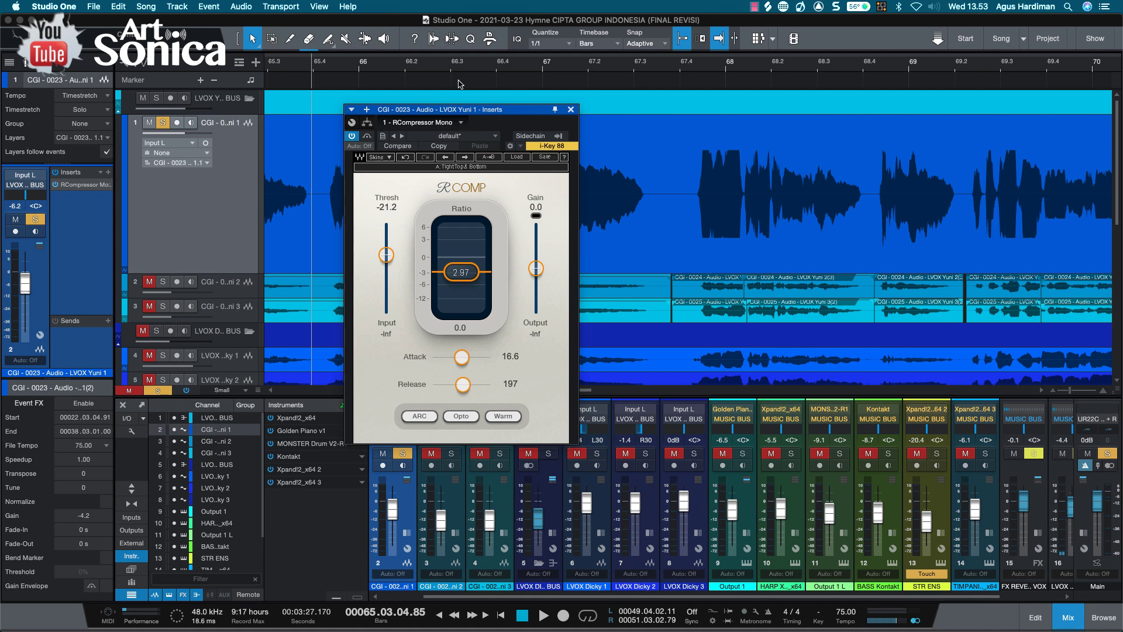
Step: Audition the soloed lead vocal repeatedly, comparing the compressed sound with the bypassed signal
key(space)
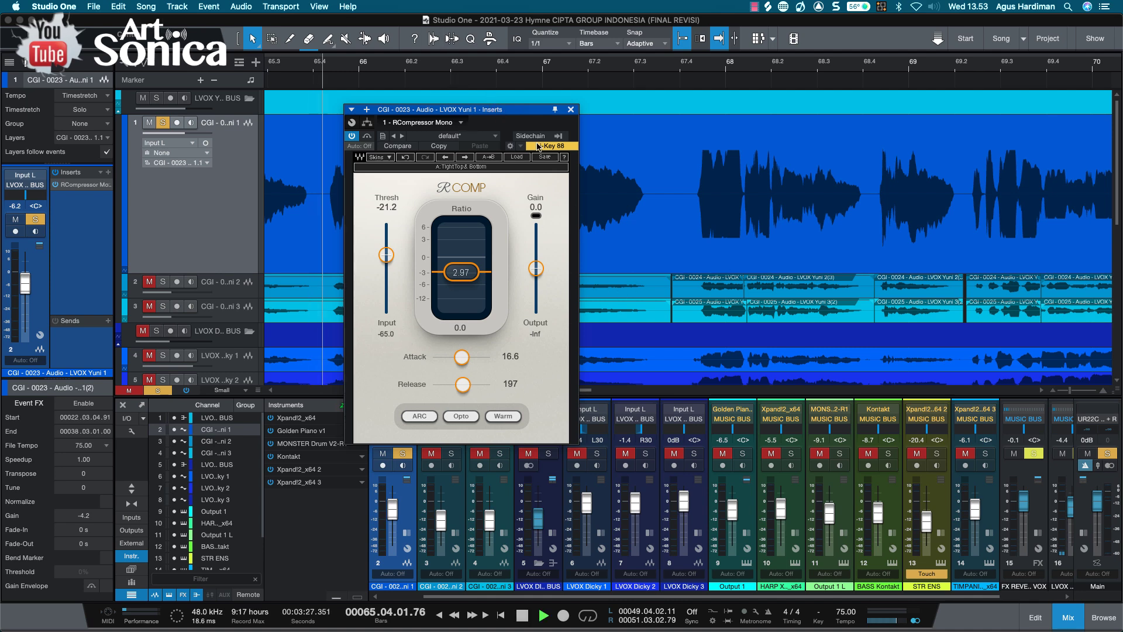
key(space)
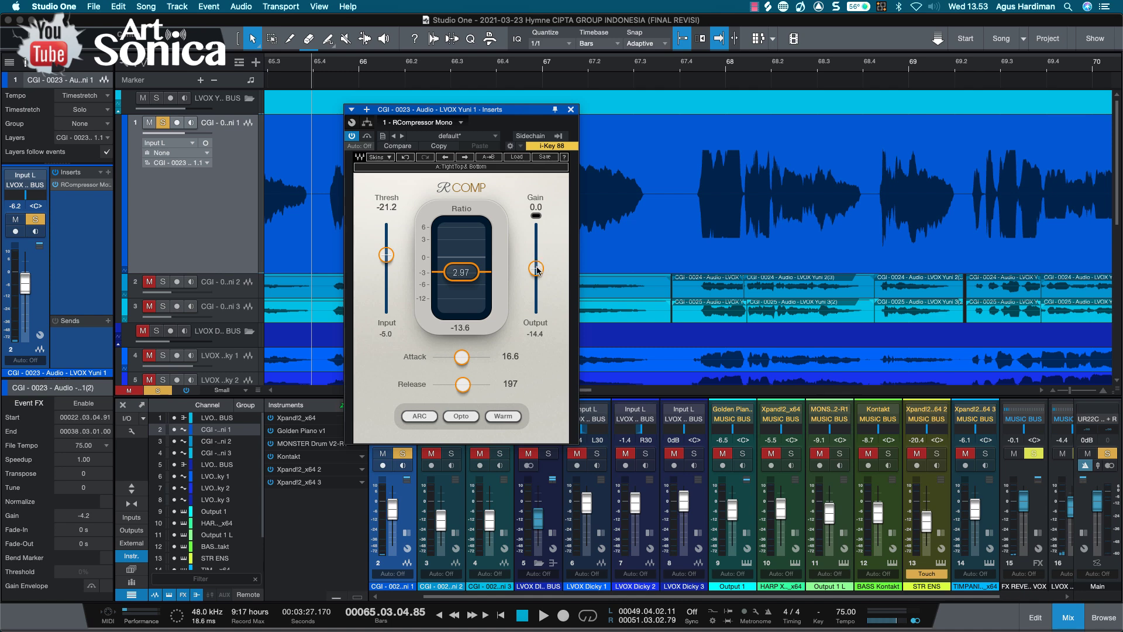
key(space)
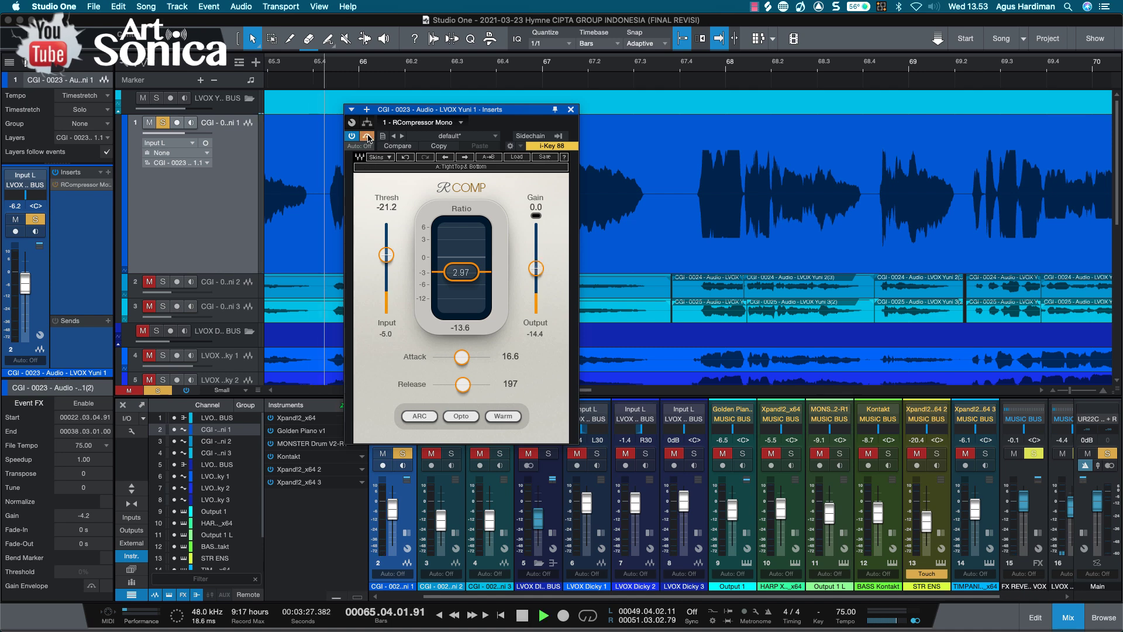
key(space)
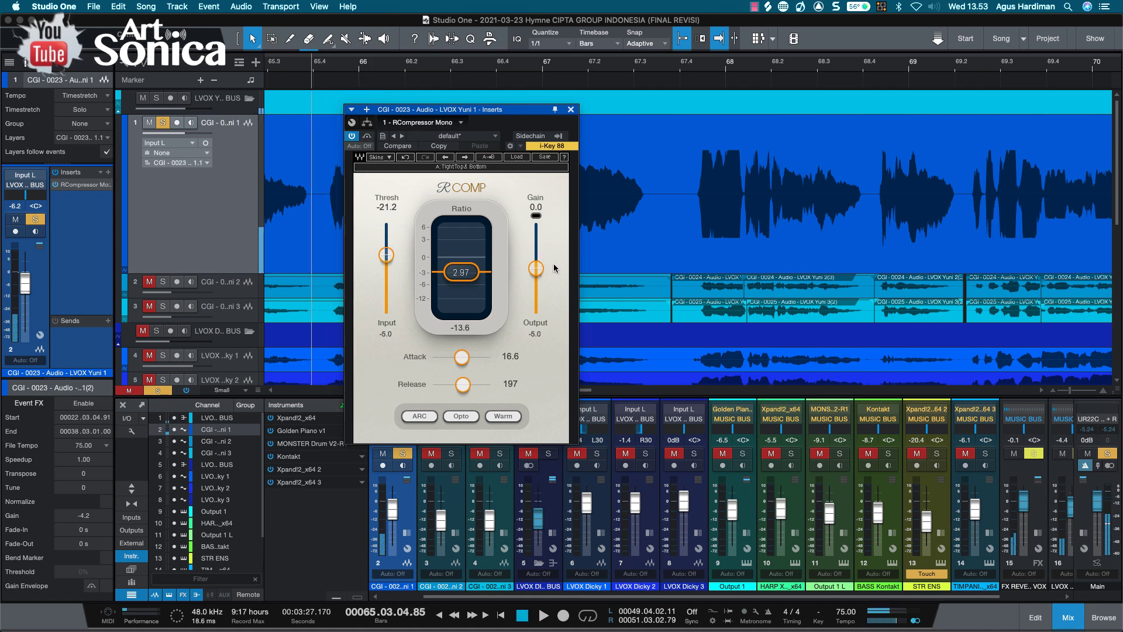
key(space)
key(space)
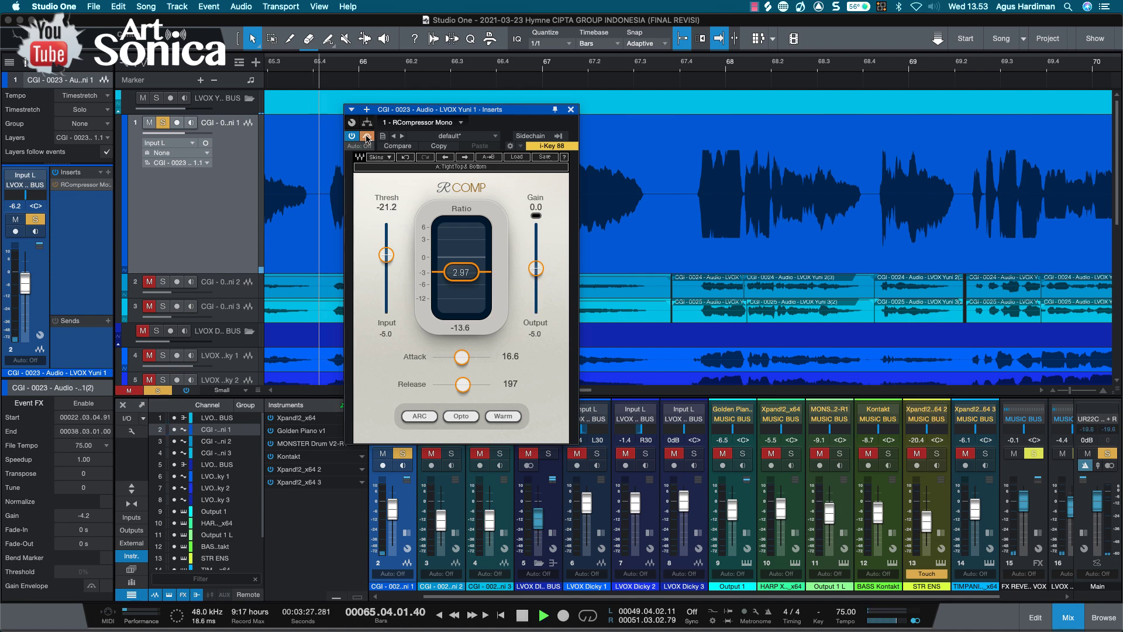
Step: Raise the compressor's gain to 12.5 while auditioning the vocal, and compare it with the bypassed signal
drag(536, 269, 536, 268)
key(space)
key(space)
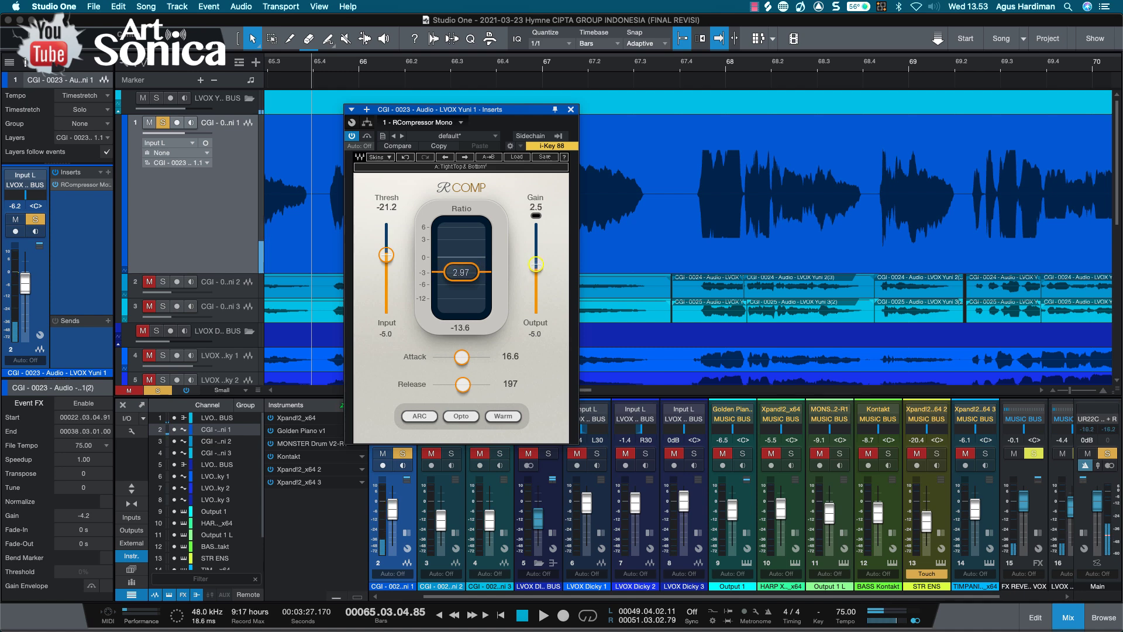
key(space)
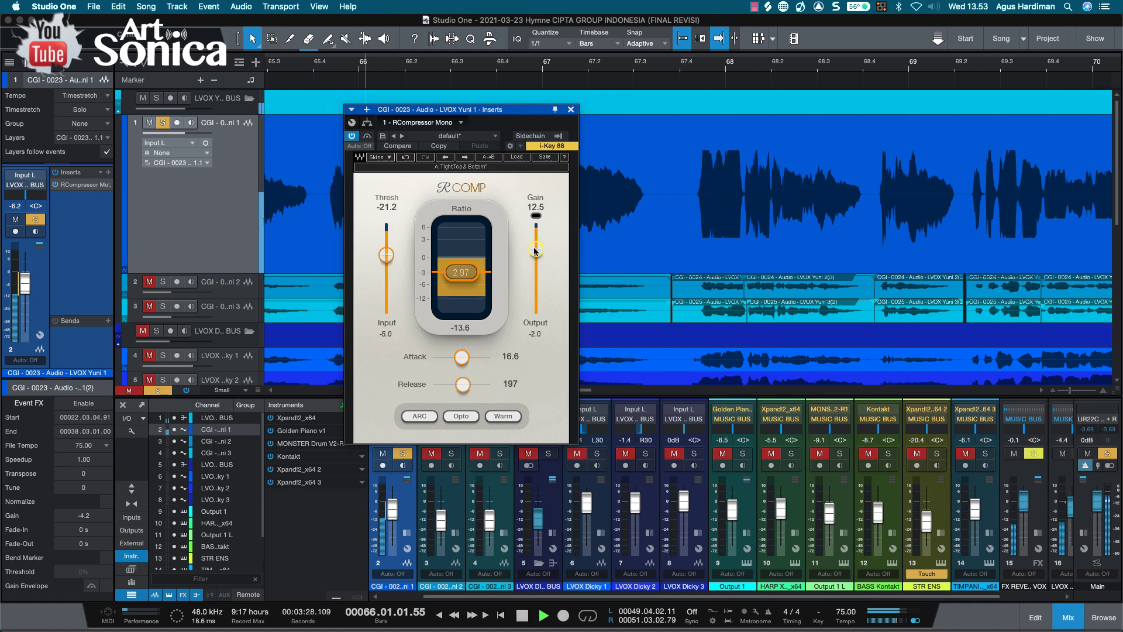
key(space)
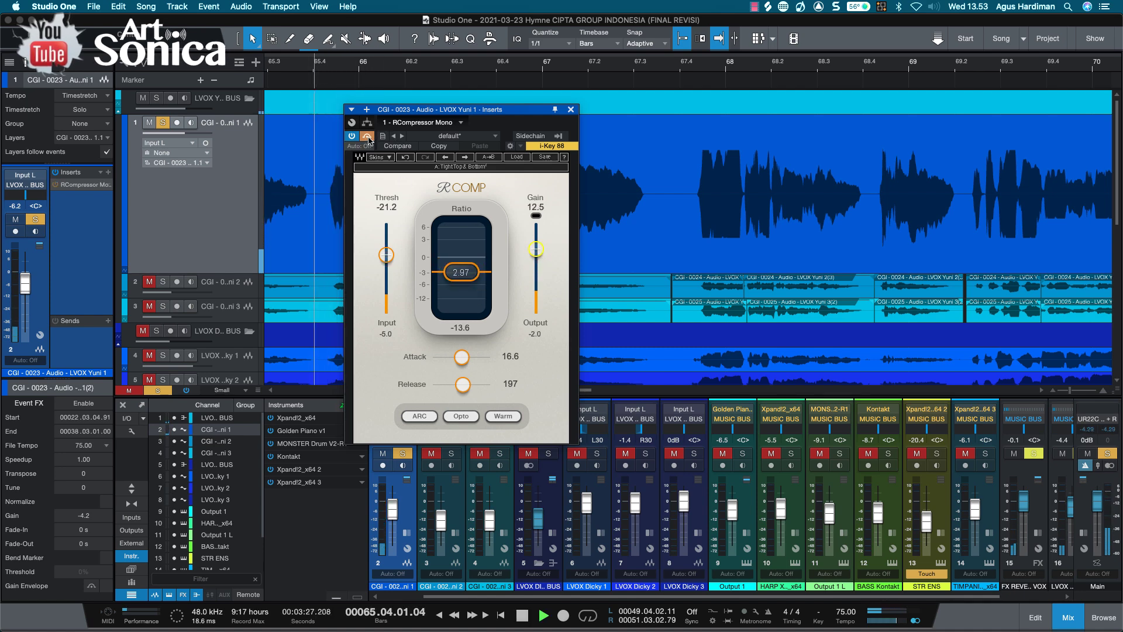
key(space)
key(space)
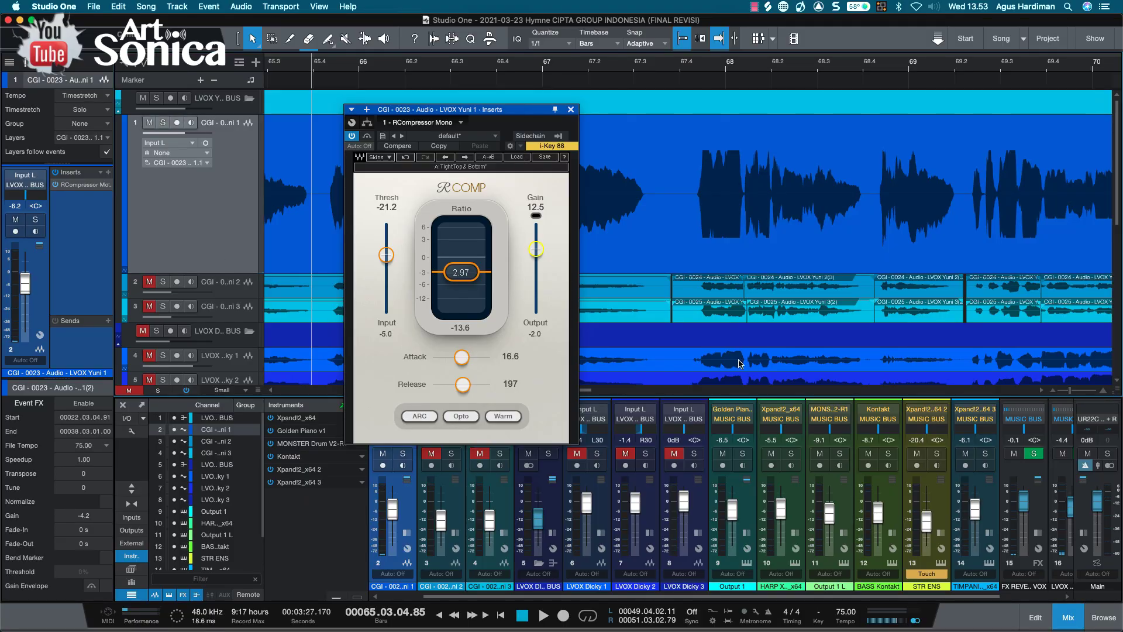
Step: Play the compressed lead vocal within the full mix and solo the lead vocal track again
key(space)
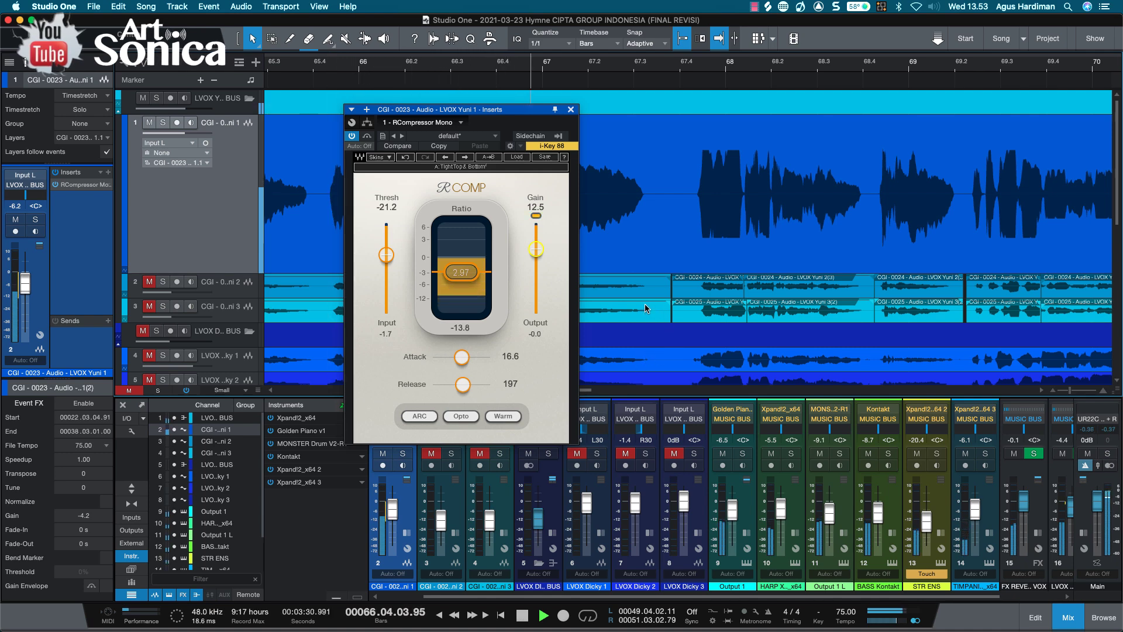
key(space)
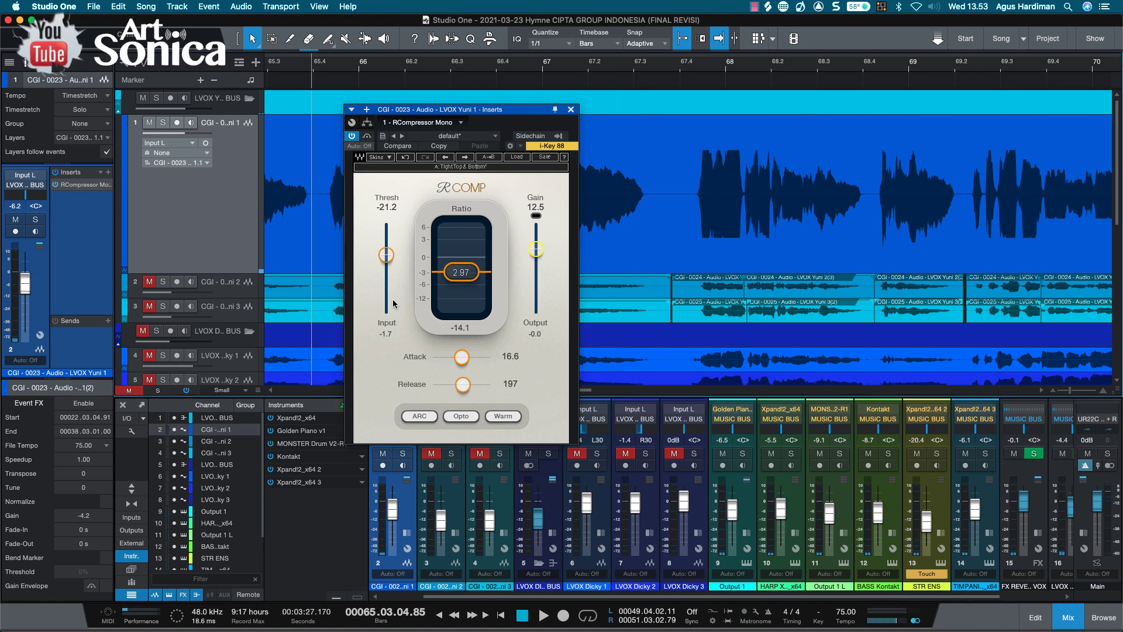
key(space)
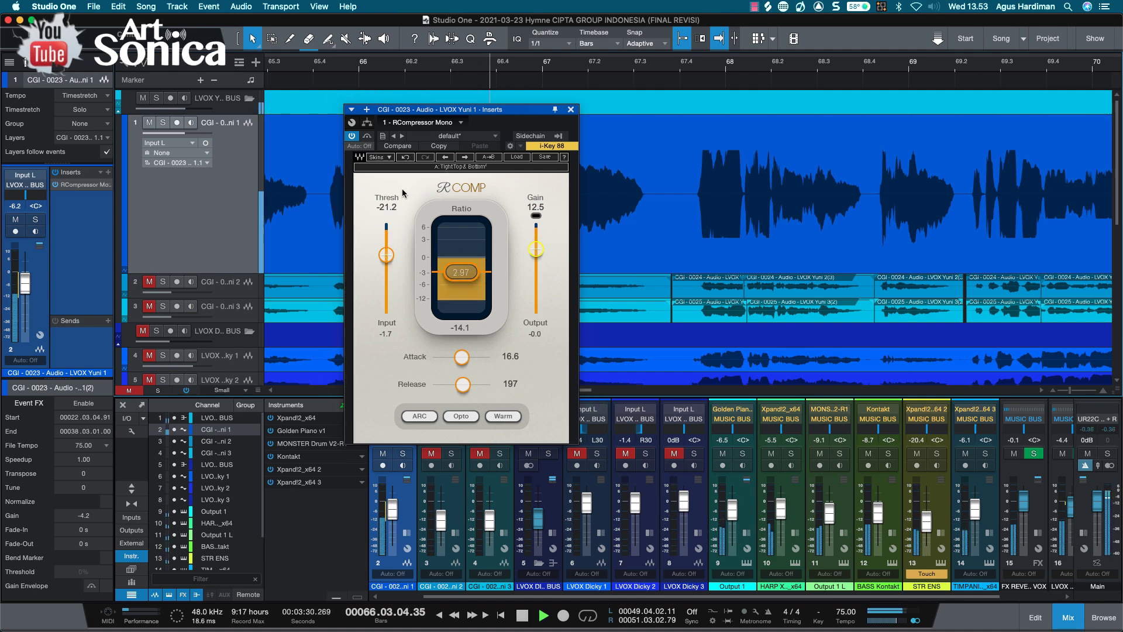
key(space)
click(164, 123)
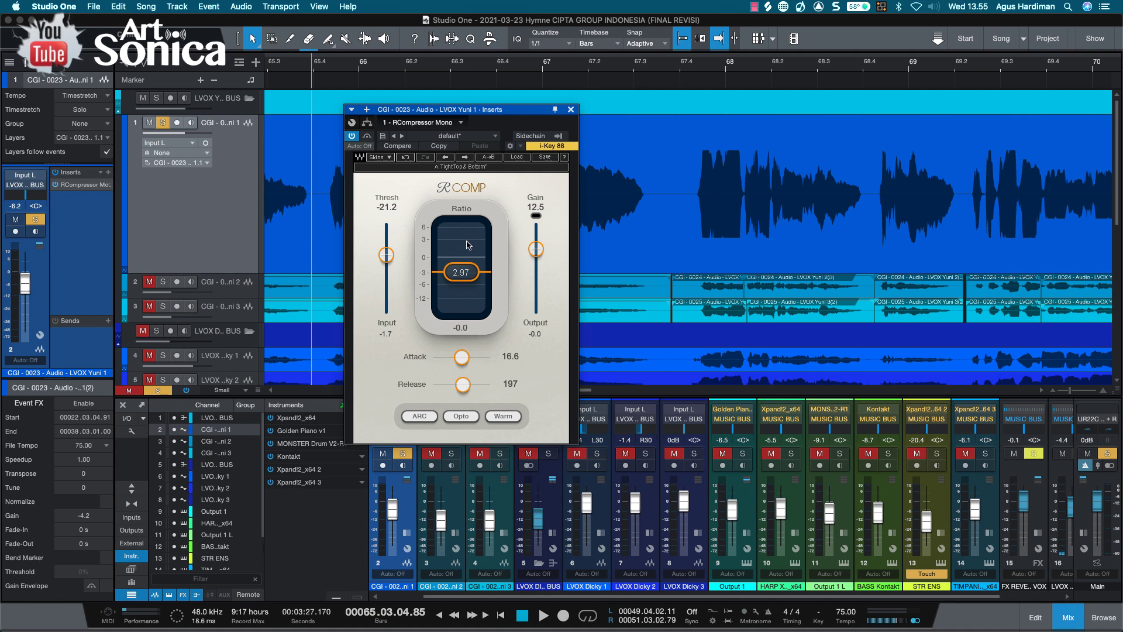
Step: Play the soloed vocal to check the compressor's gain reduction, and reset the gain reduction peak readout
key(space)
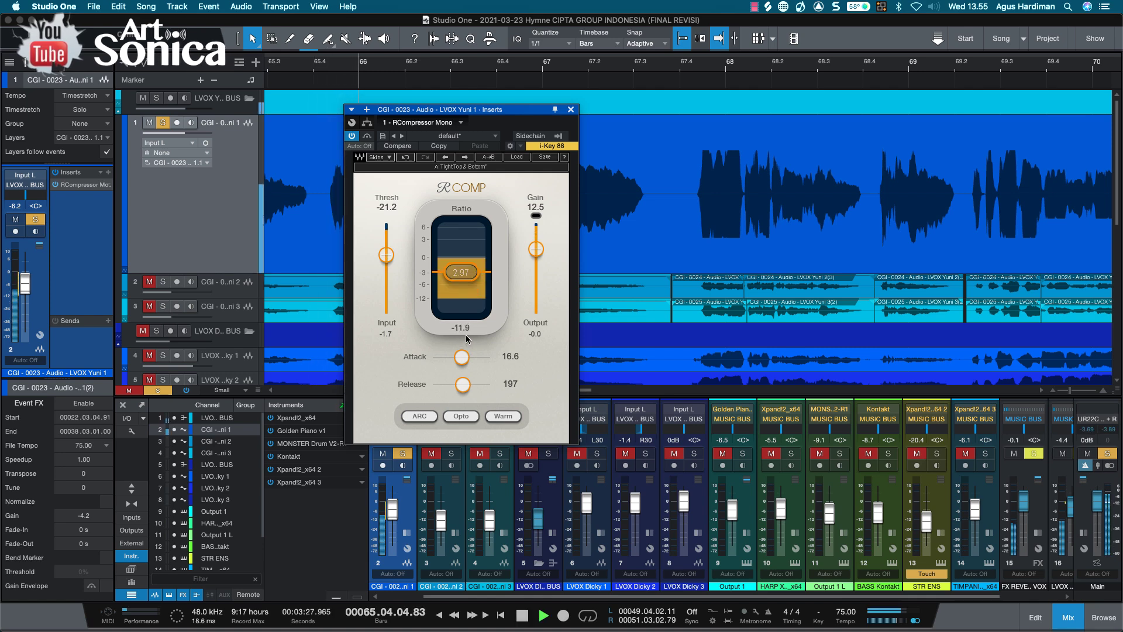
key(space)
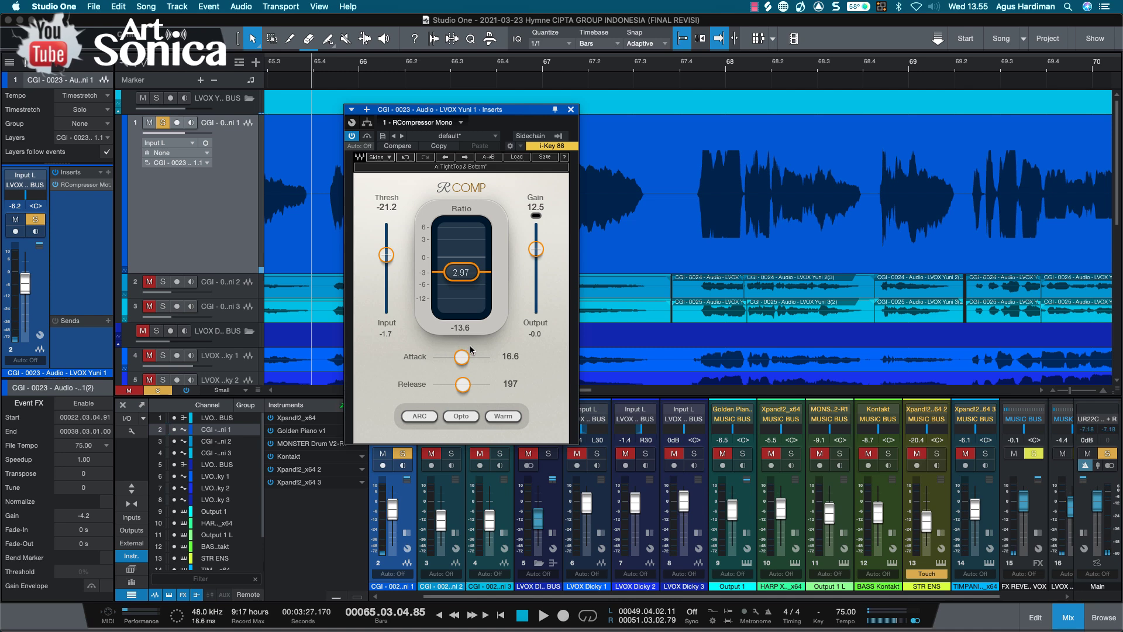
click(461, 328)
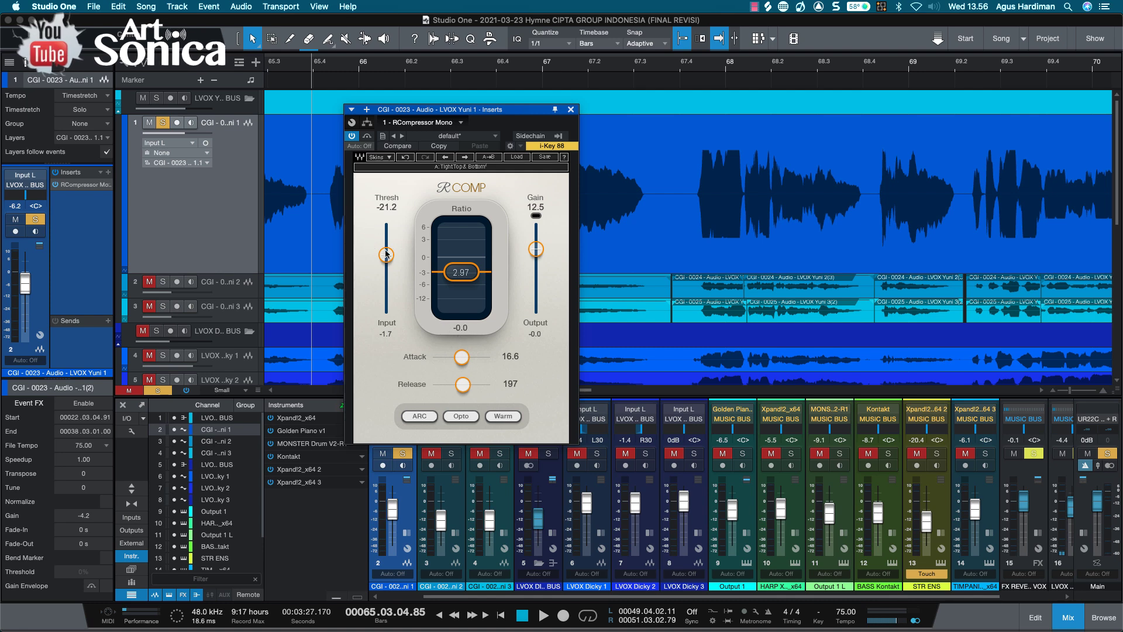
Step: Raise the compressor's threshold in stages to -10.0 while auditioning the soloed vocal
key(space)
drag(386, 255, 386, 243)
key(space)
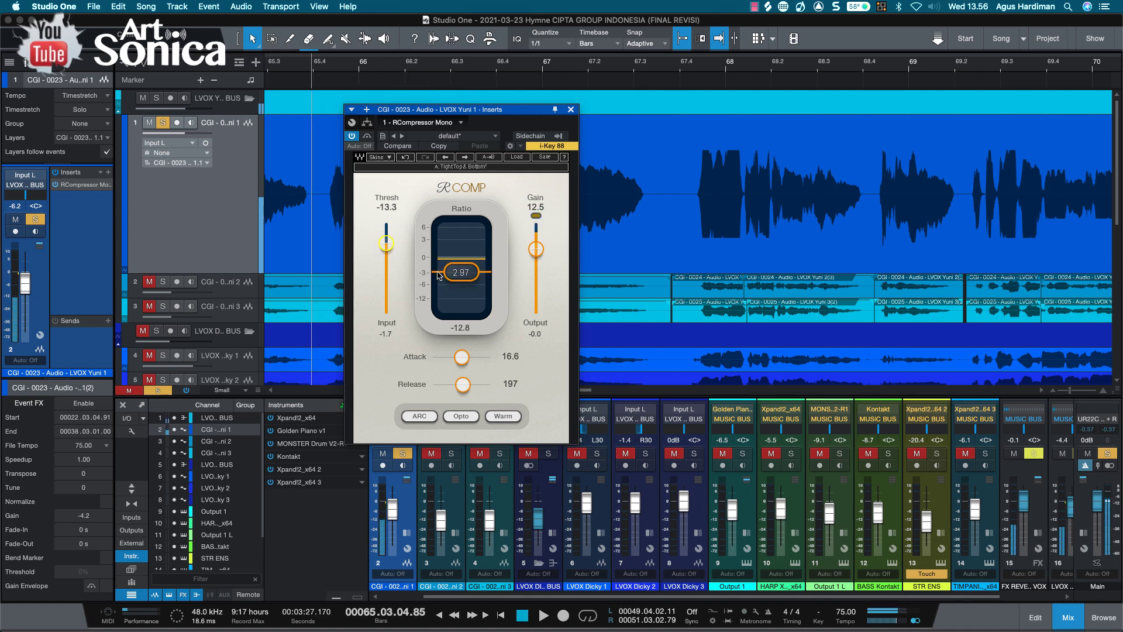
key(space)
key(space)
drag(386, 243, 386, 233)
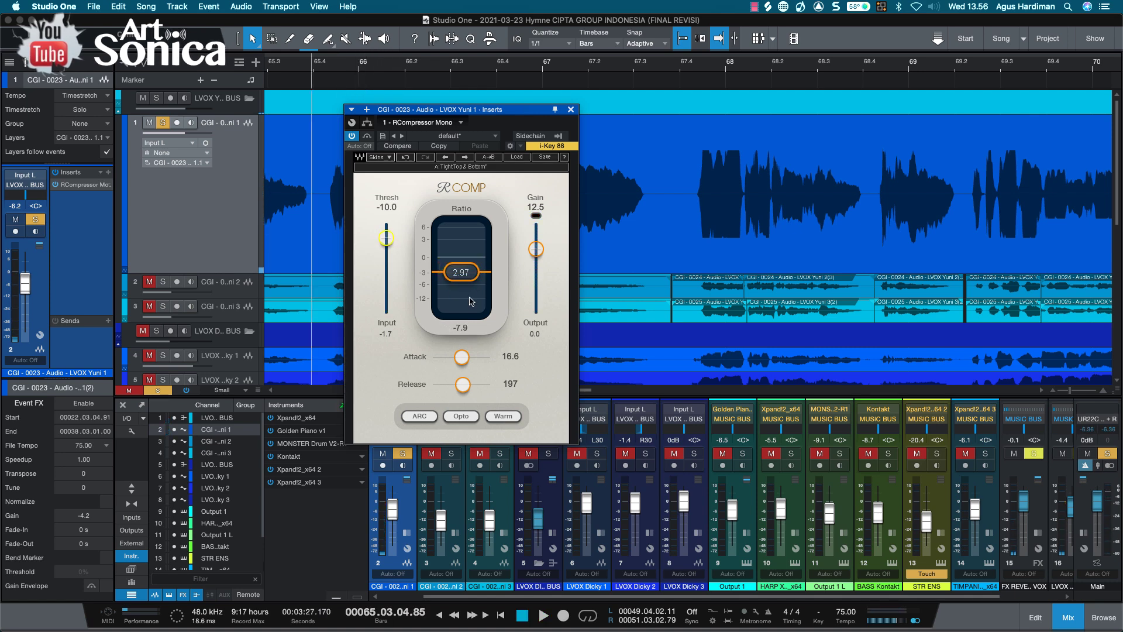
key(space)
key(space)
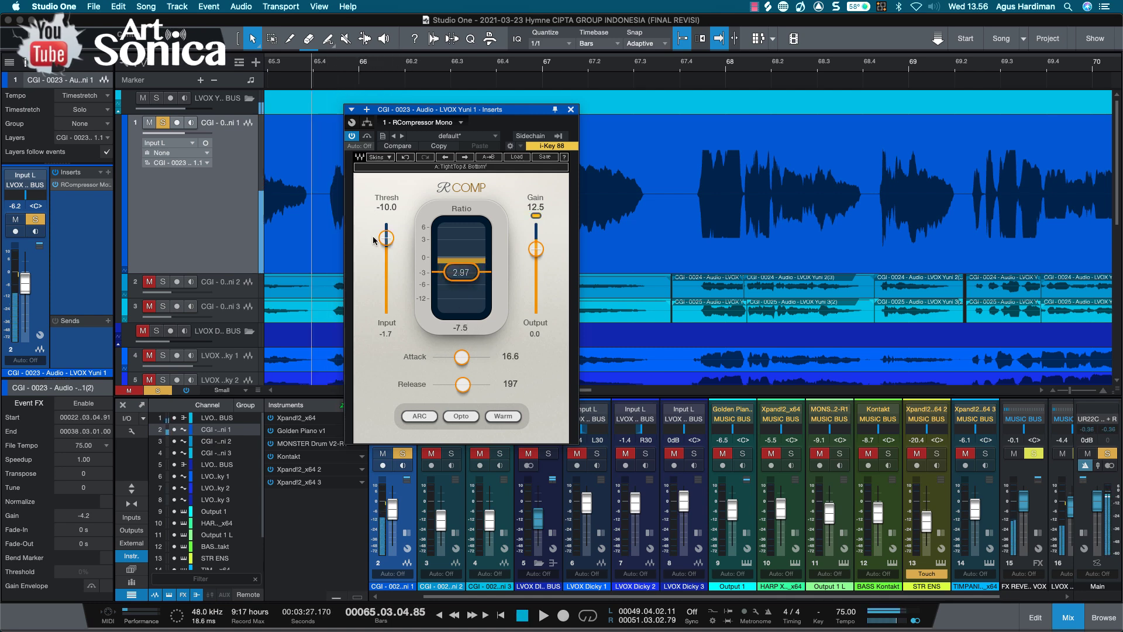
Step: Fine-tune the compressor's threshold to -8.4 and play the vocal to check the gain reduction
drag(386, 237, 386, 236)
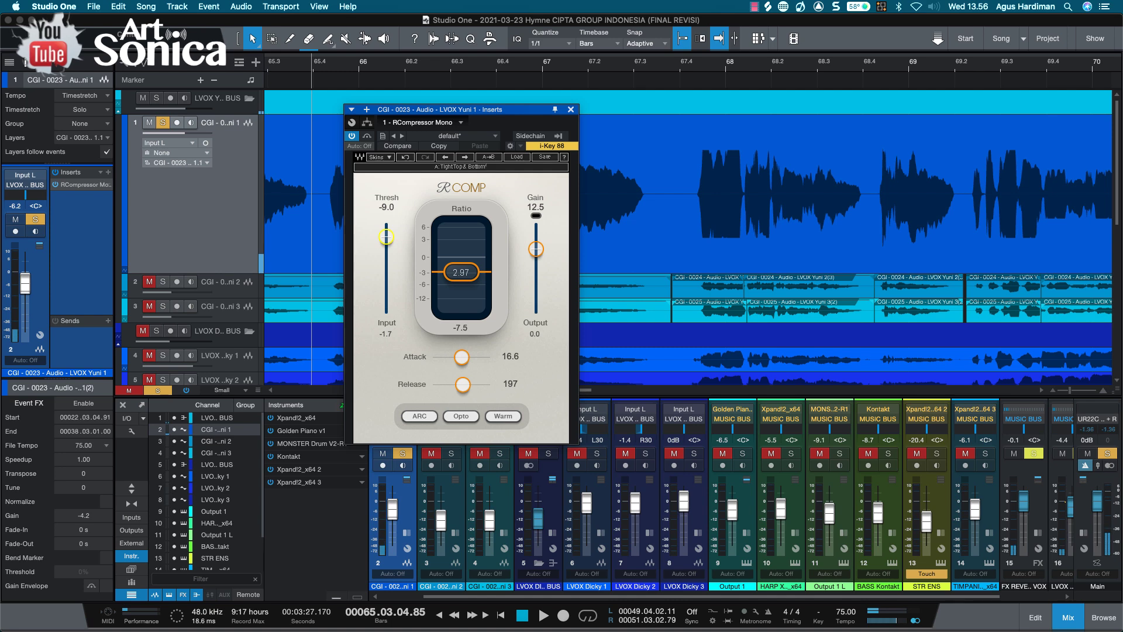
key(space)
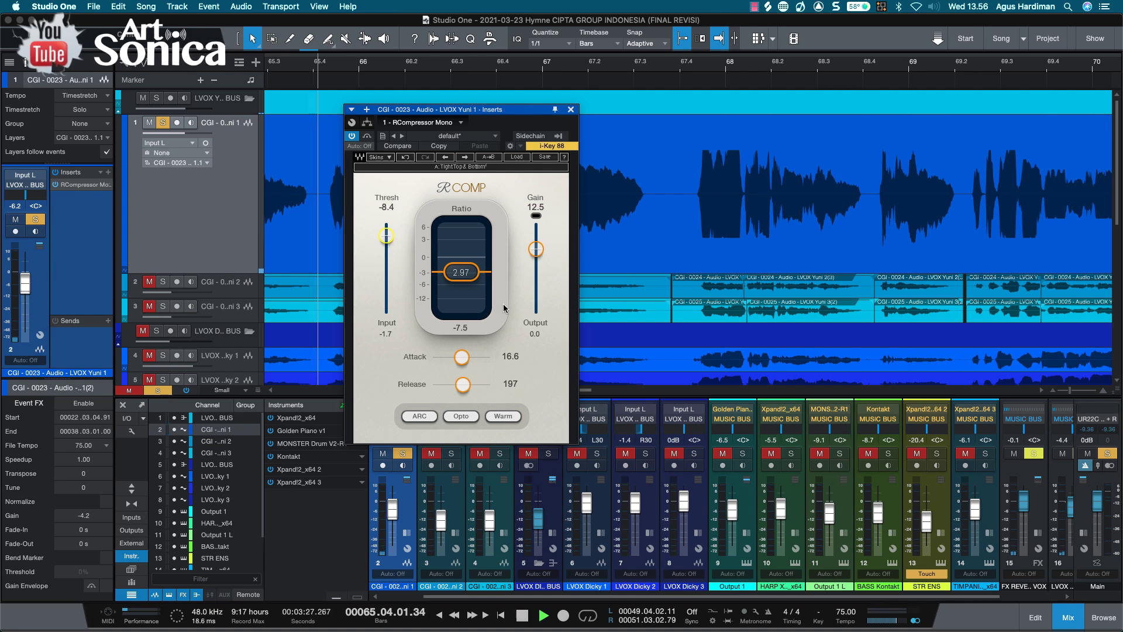
key(space)
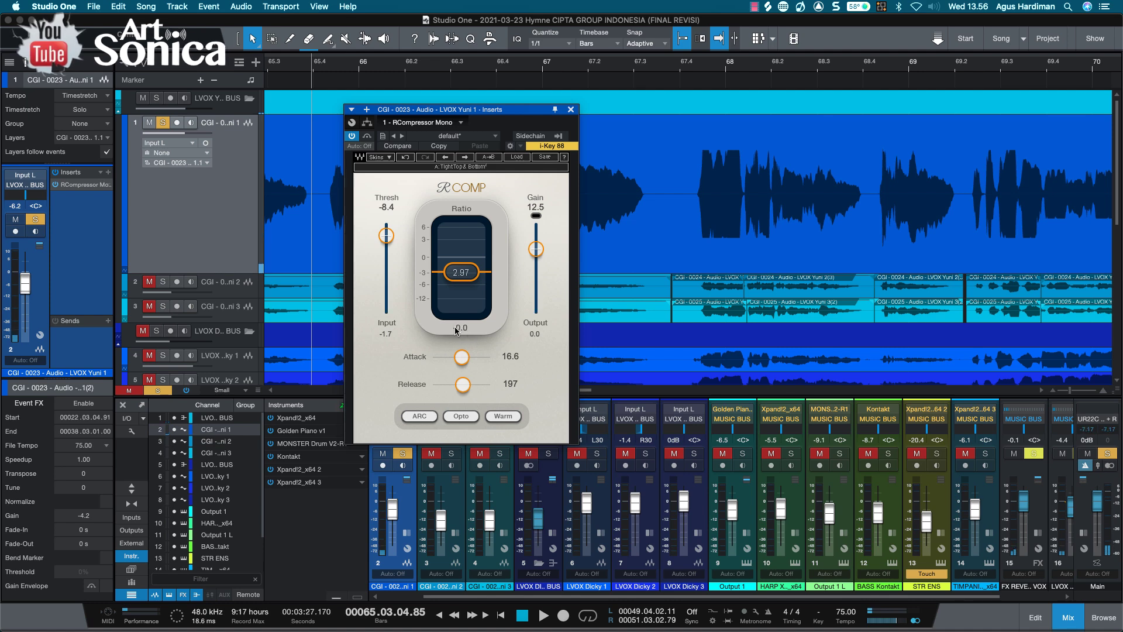
key(space)
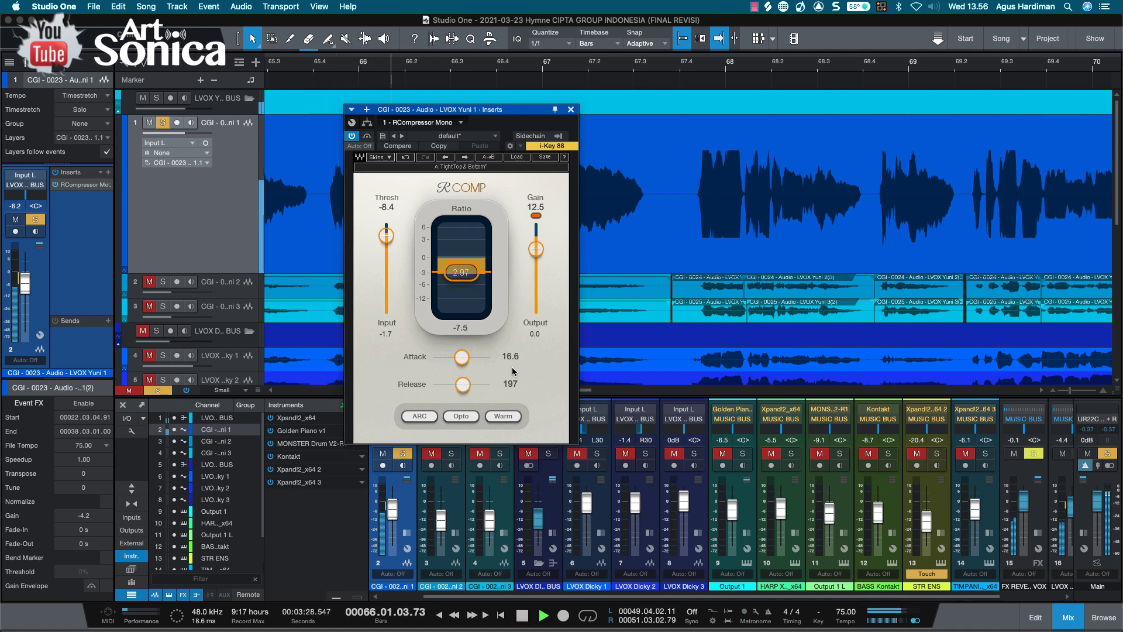
key(space)
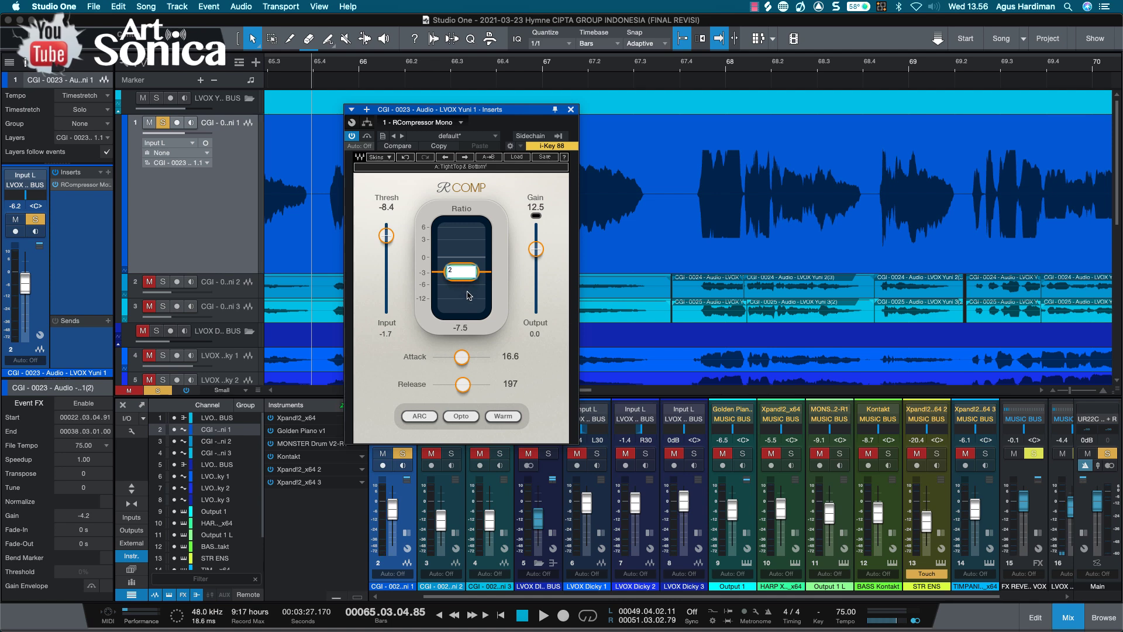
Step: Set the compressor's ratio to 2 and raise the threshold to -6.9 while auditioning the vocal
key(Return)
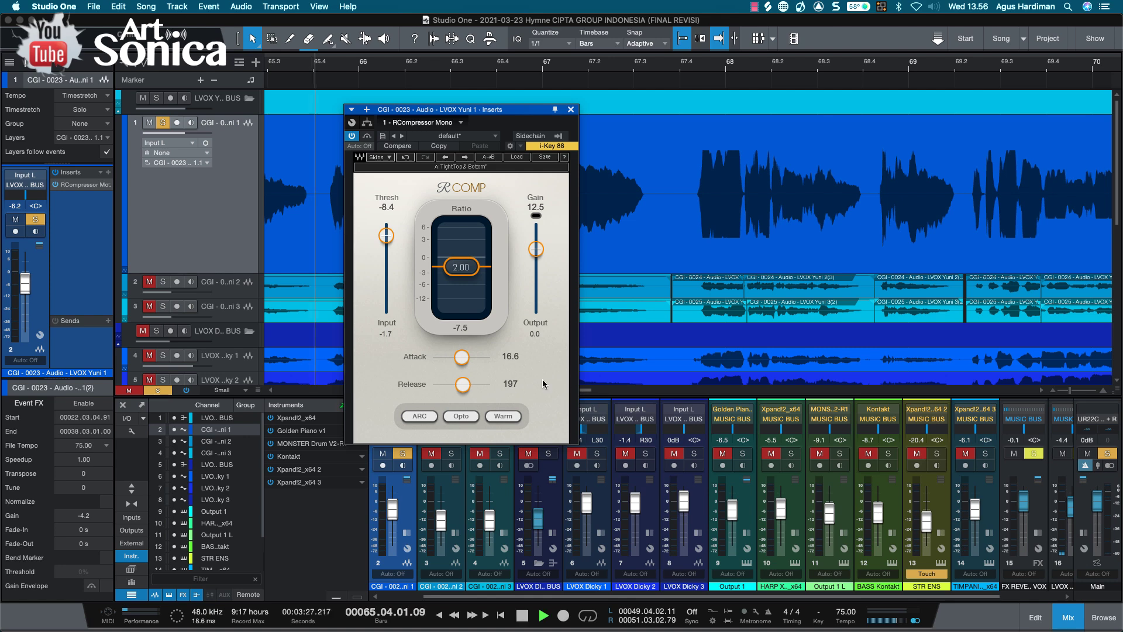
key(space)
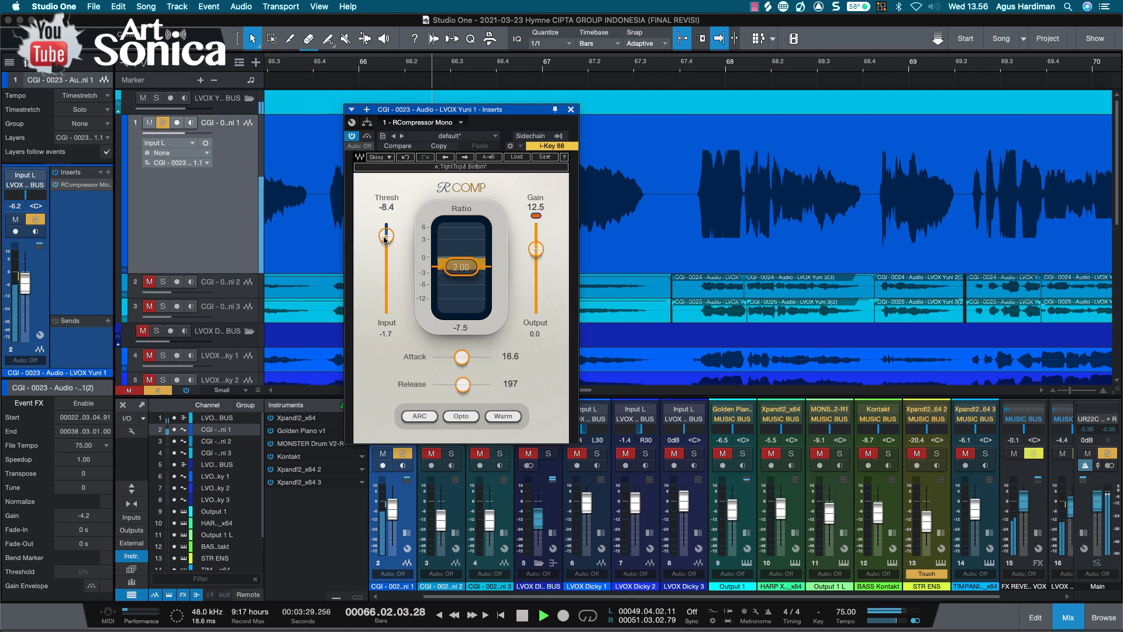
key(space)
drag(386, 236, 386, 233)
key(space)
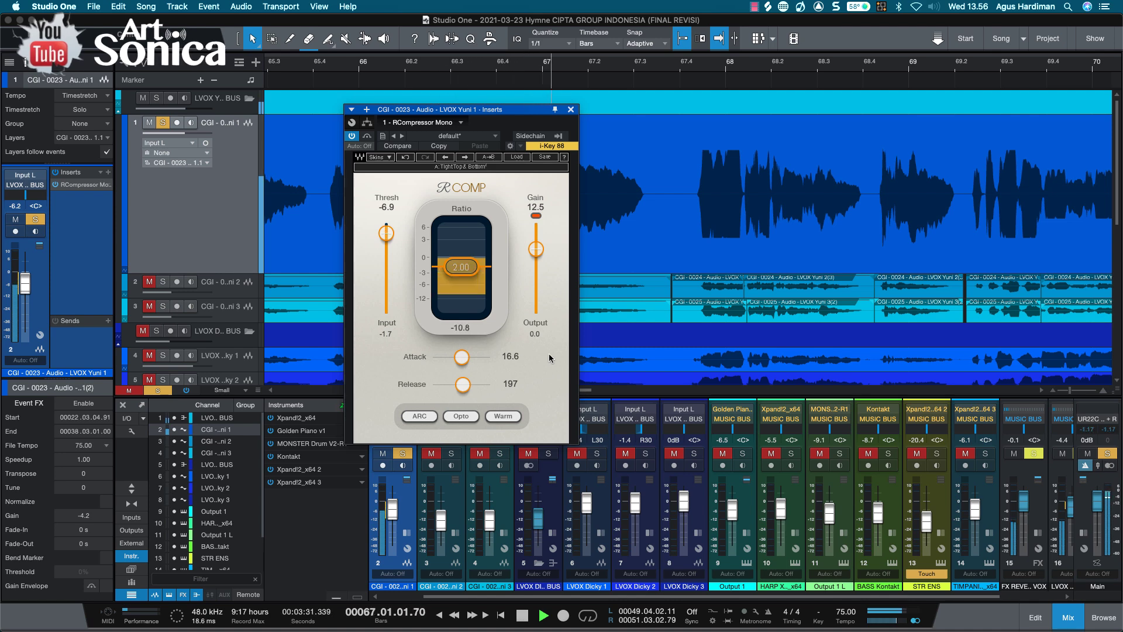
Step: Raise the compressor's threshold to -5.5 and replay the soloed vocal to check the gain reduction
key(space)
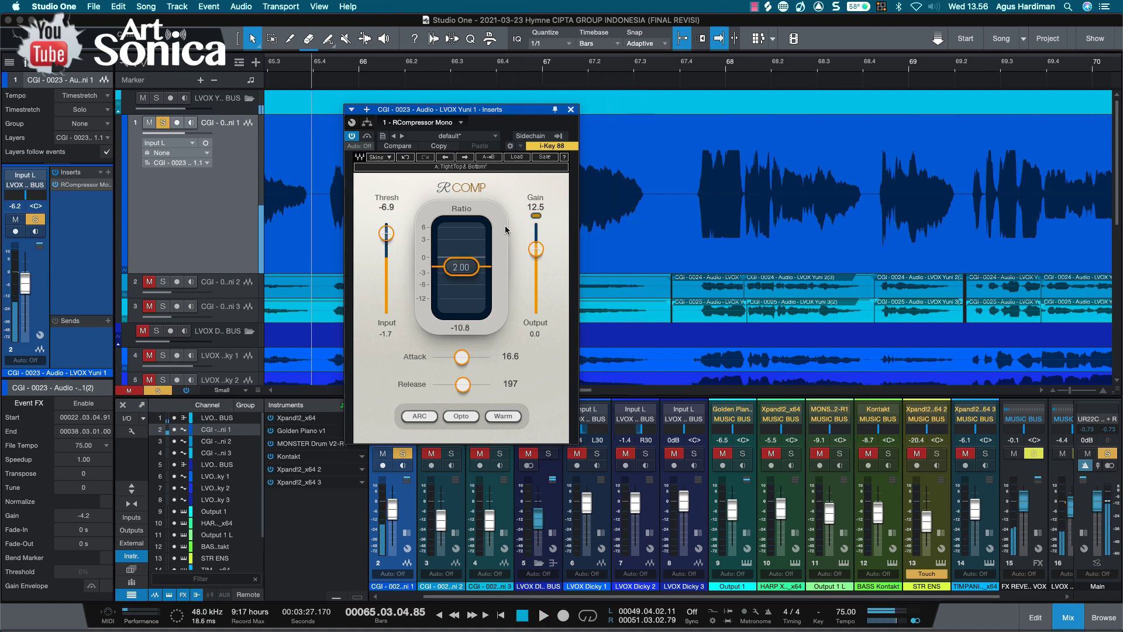
drag(386, 233, 386, 230)
key(space)
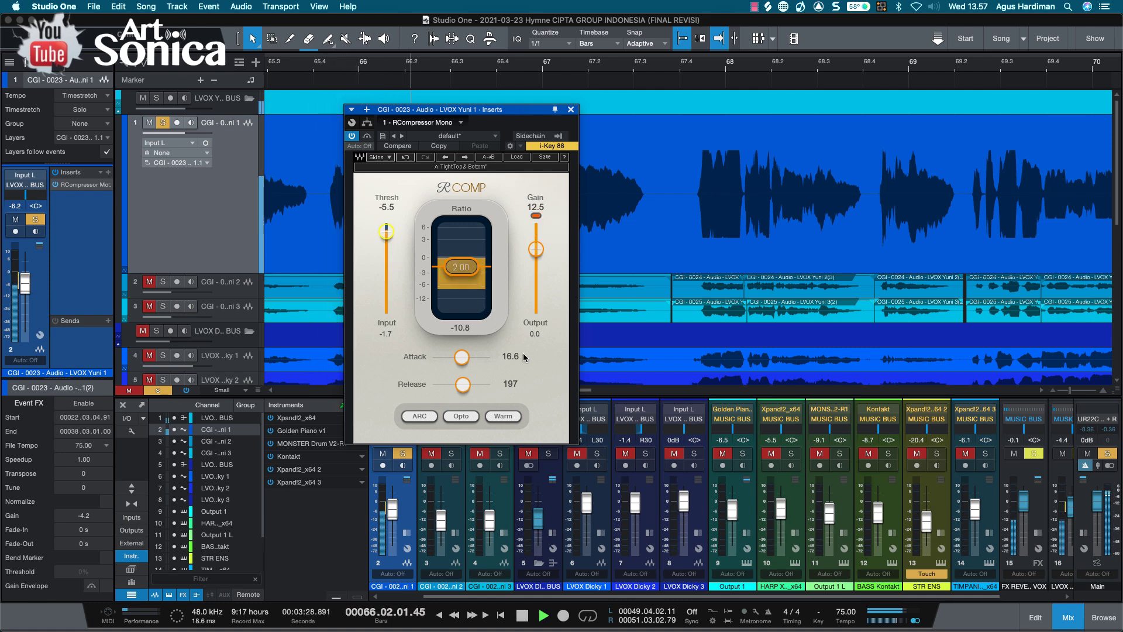
key(space)
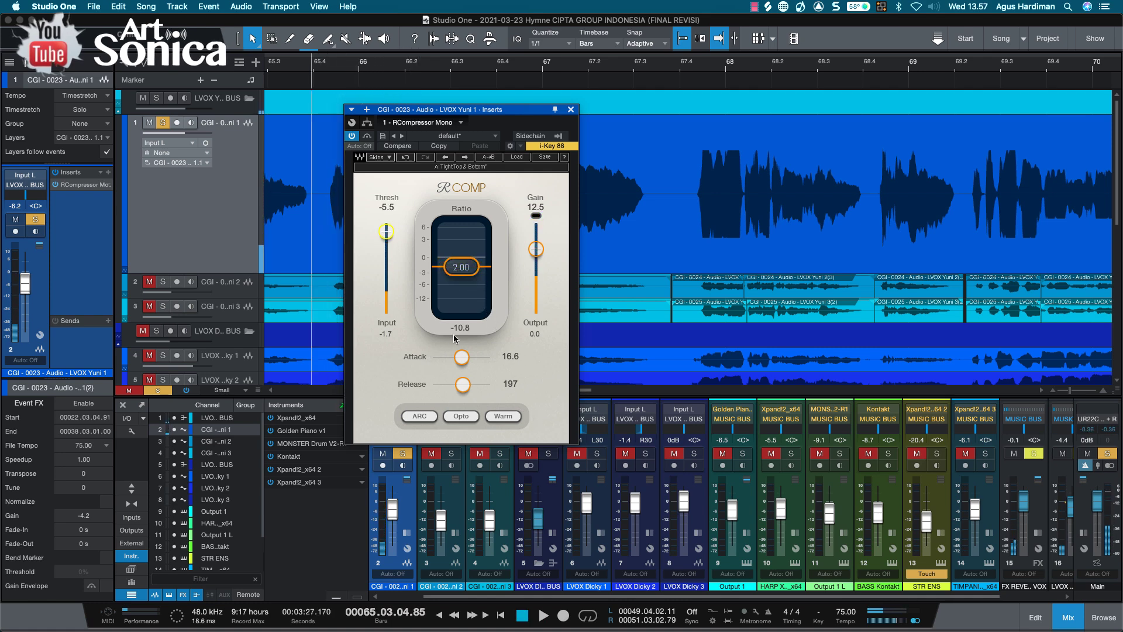
key(space)
key(space)
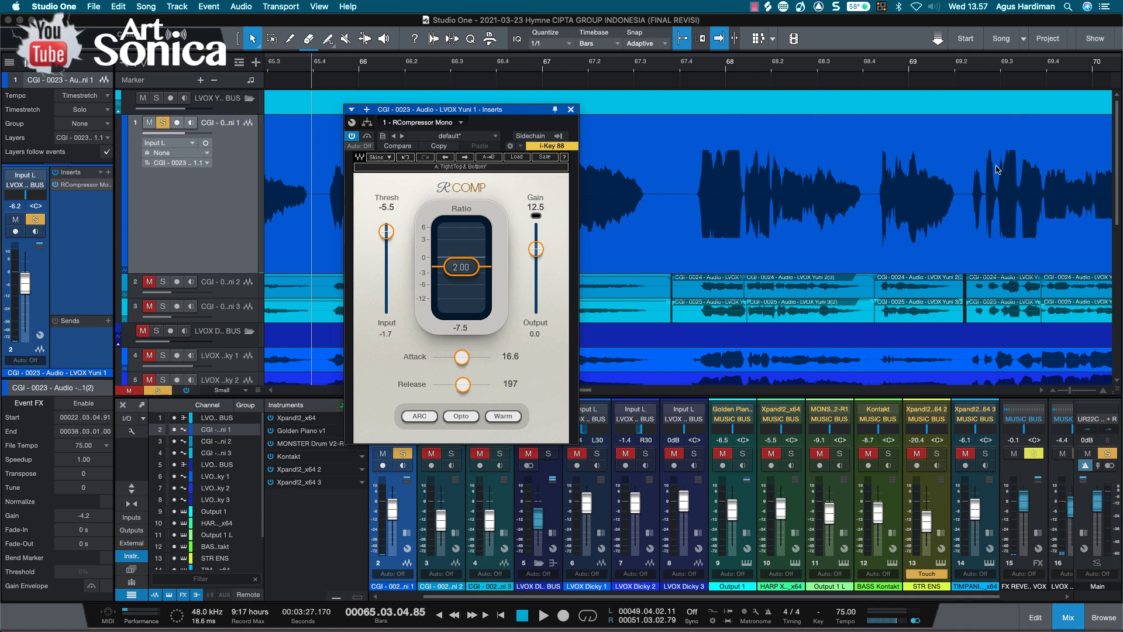
Step: Lower the compressor's gain to 3.2 and compare the playing vocal with the compressor bypassed
key(space)
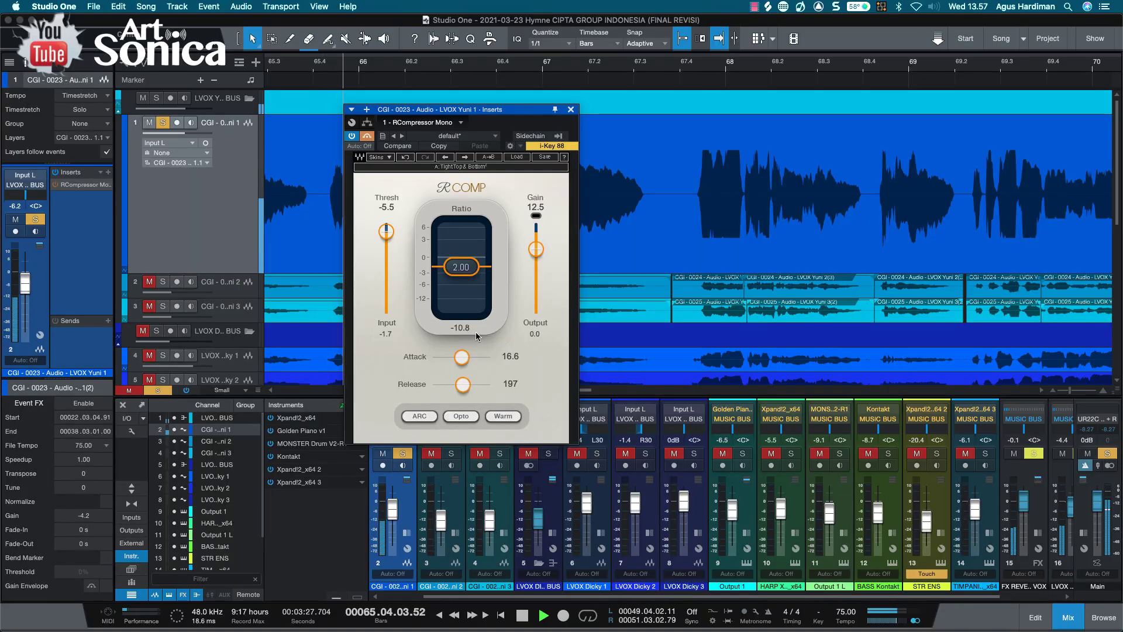
key(space)
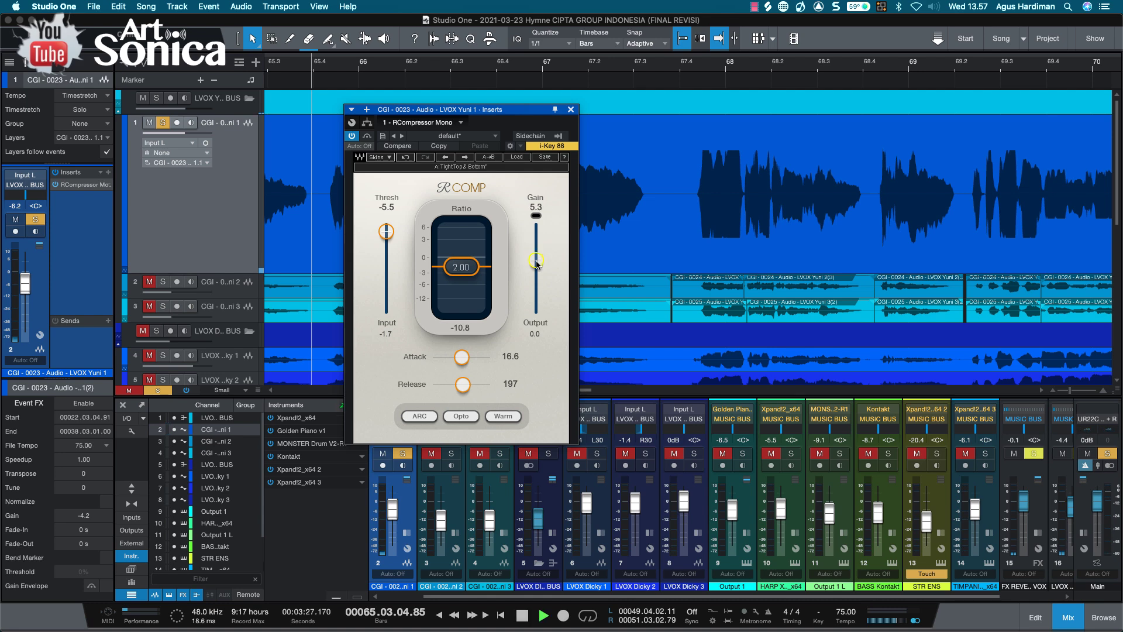
drag(535, 260, 535, 264)
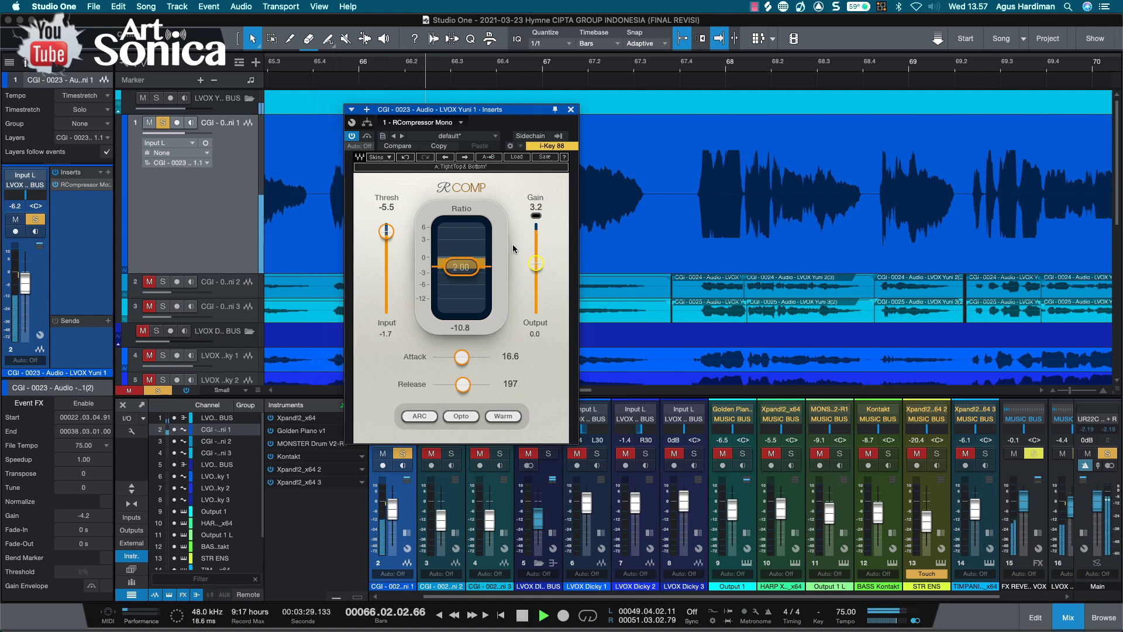
click(367, 136)
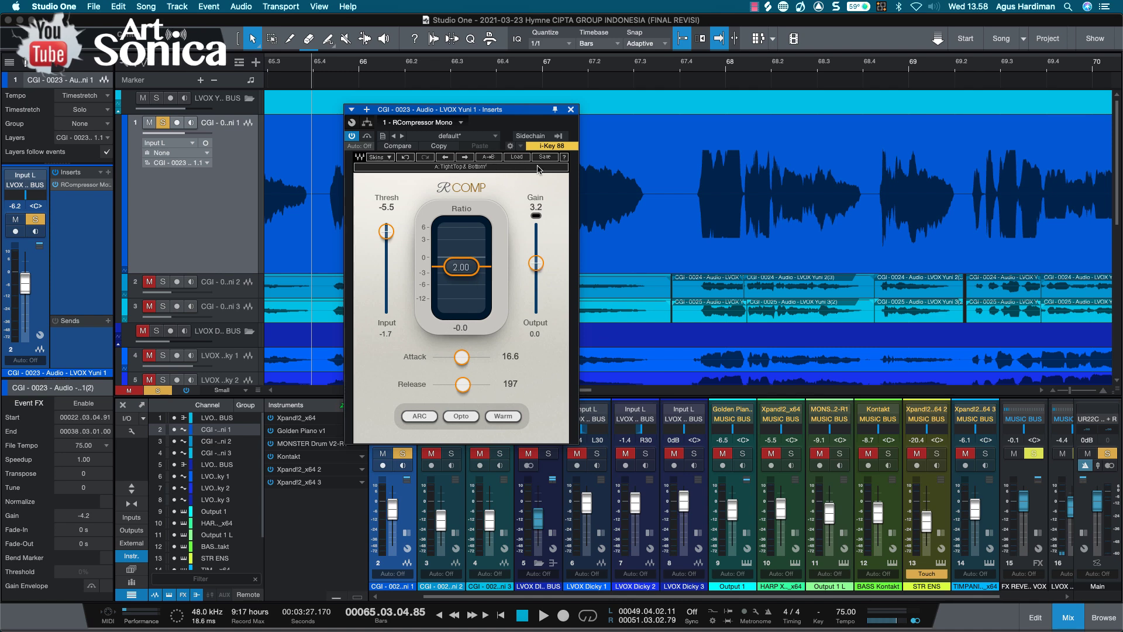
Step: Reload the female vocal preset from the compressor's Artists presets
click(515, 158)
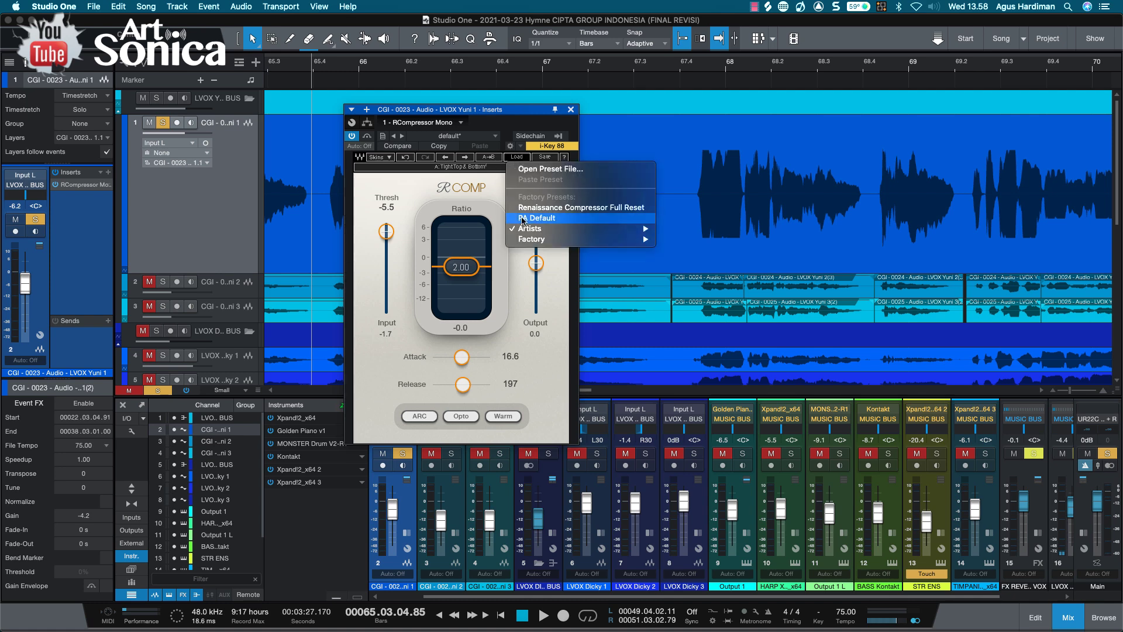
mouse_move(553, 229)
mouse_move(700, 262)
mouse_move(802, 261)
click(892, 261)
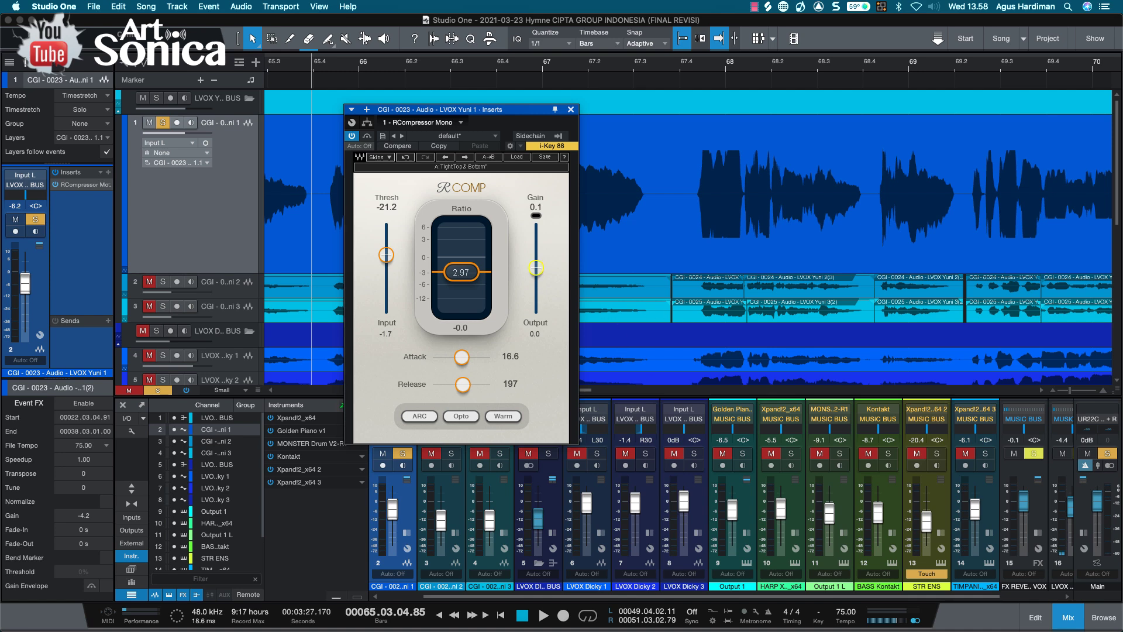
Step: Raise the compressor's gain in stages to 13.8 while repeatedly auditioning the soloed vocal
drag(535, 242, 536, 251)
key(space)
key(space)
key(space)
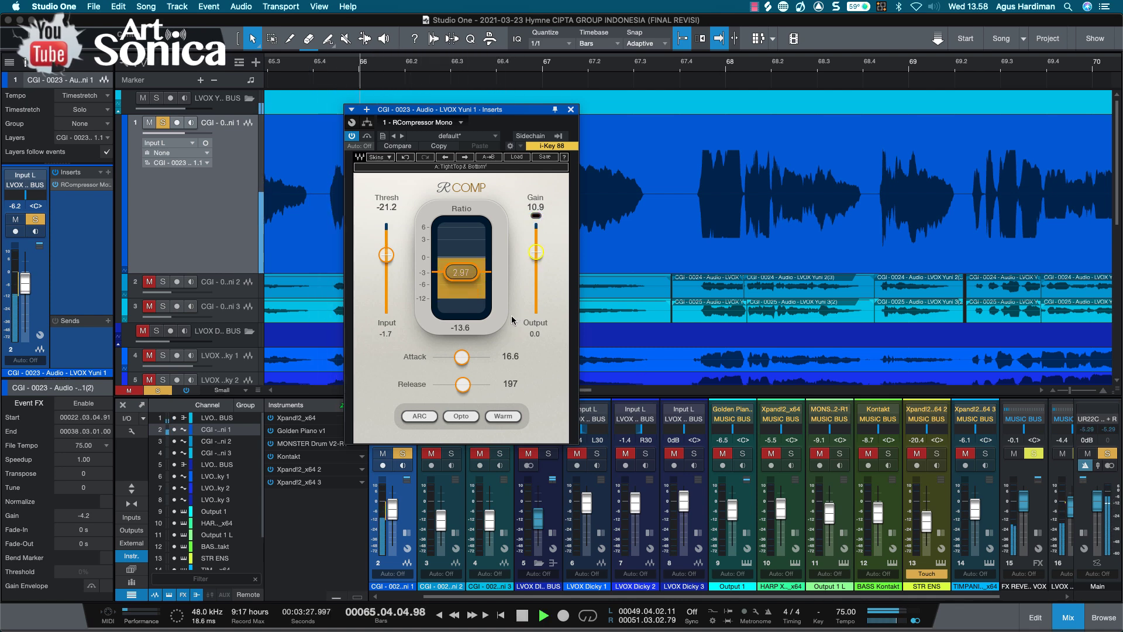
key(space)
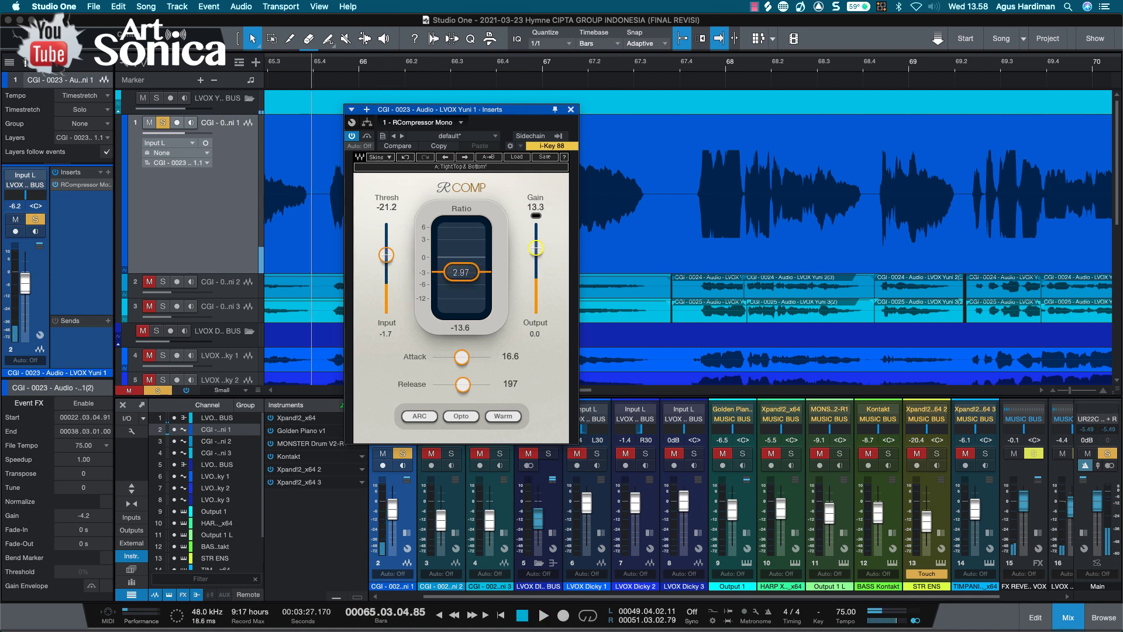
key(space)
key(space)
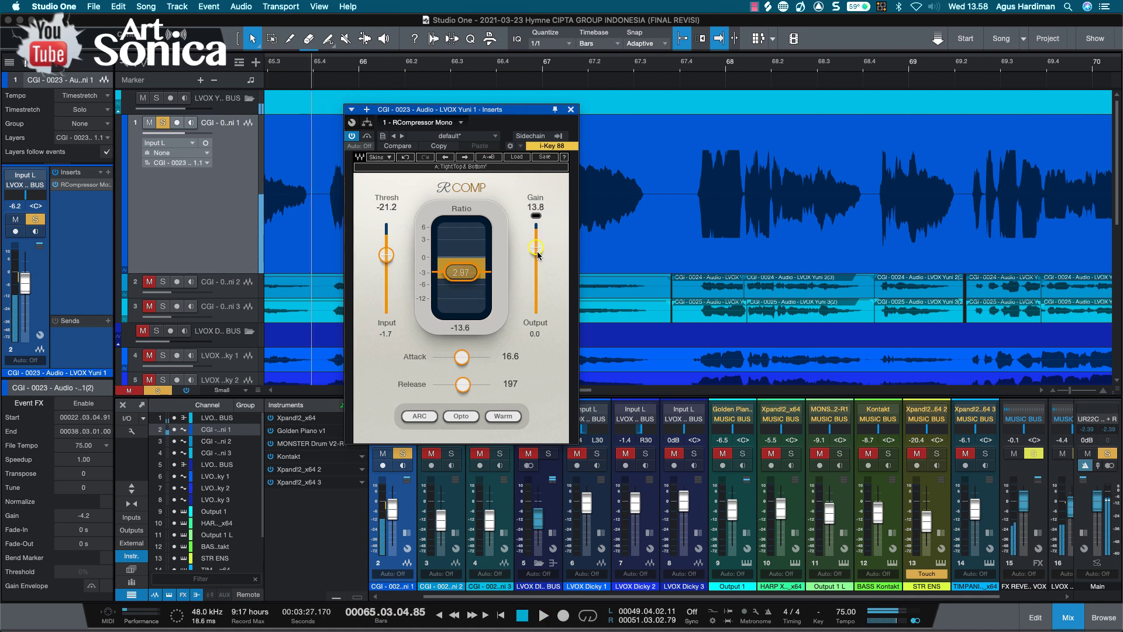
key(space)
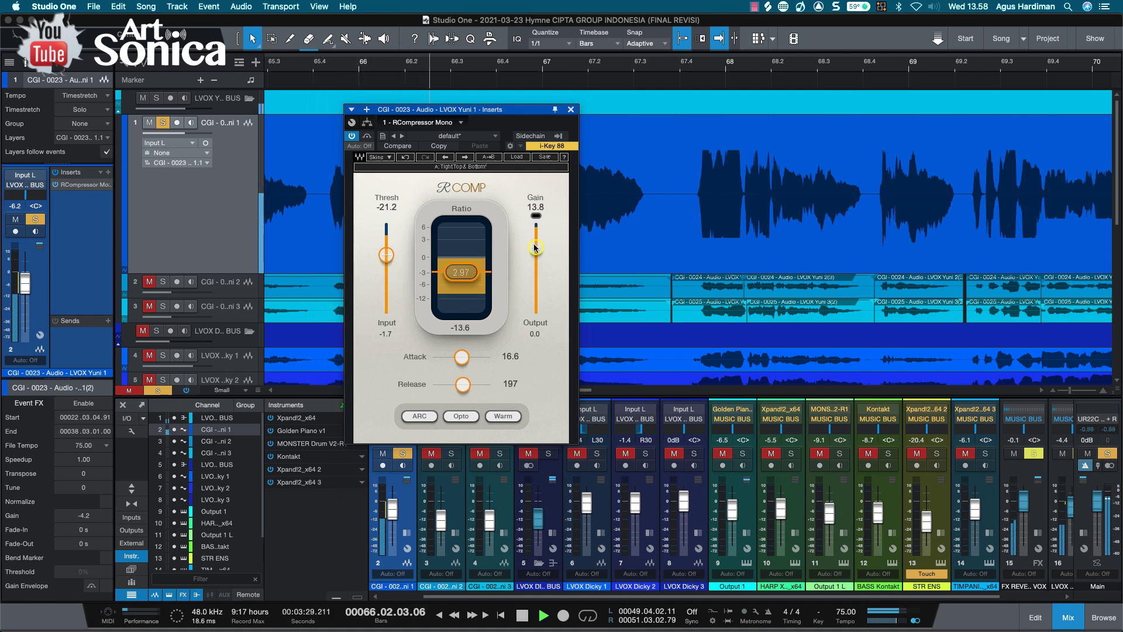
key(space)
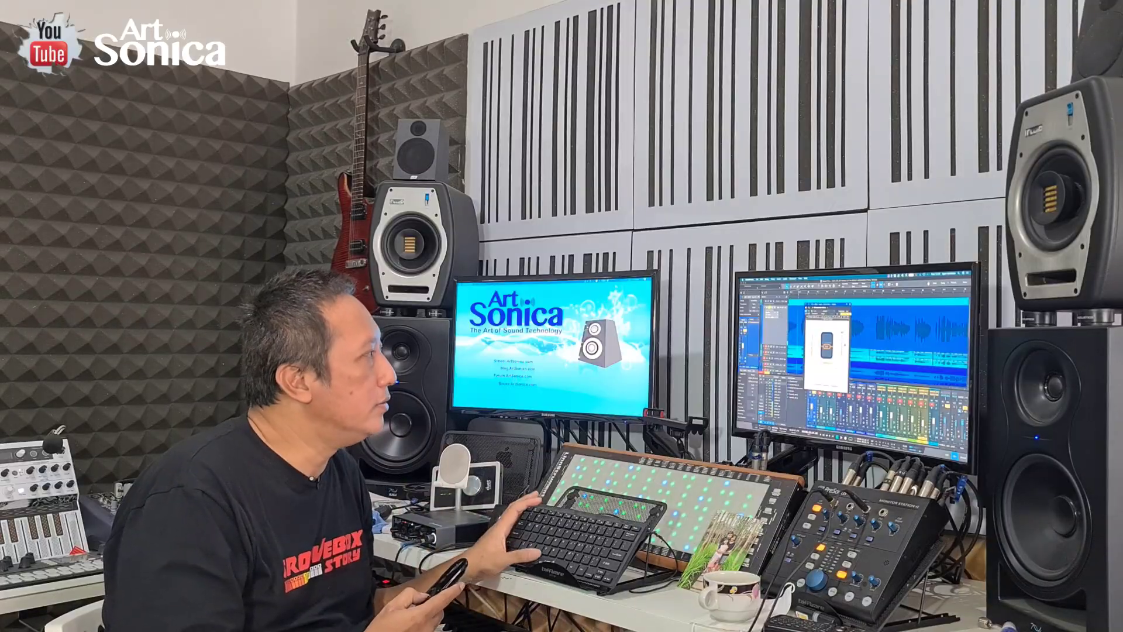
key(space)
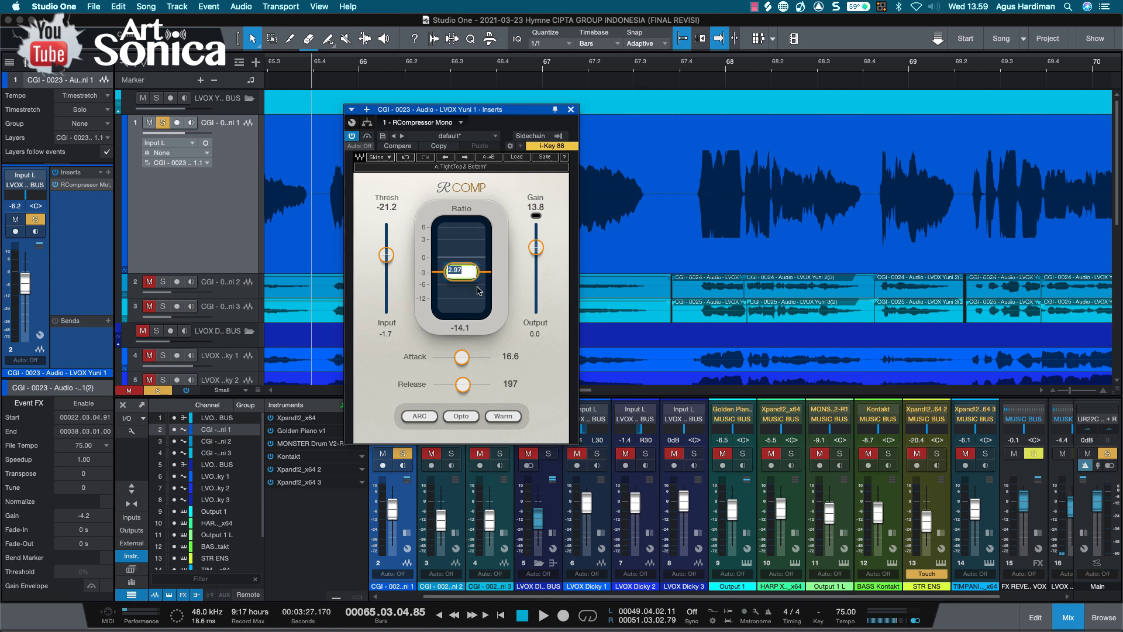
Step: Set the compressor's ratio to 2 and its threshold to -8.0
key(Return)
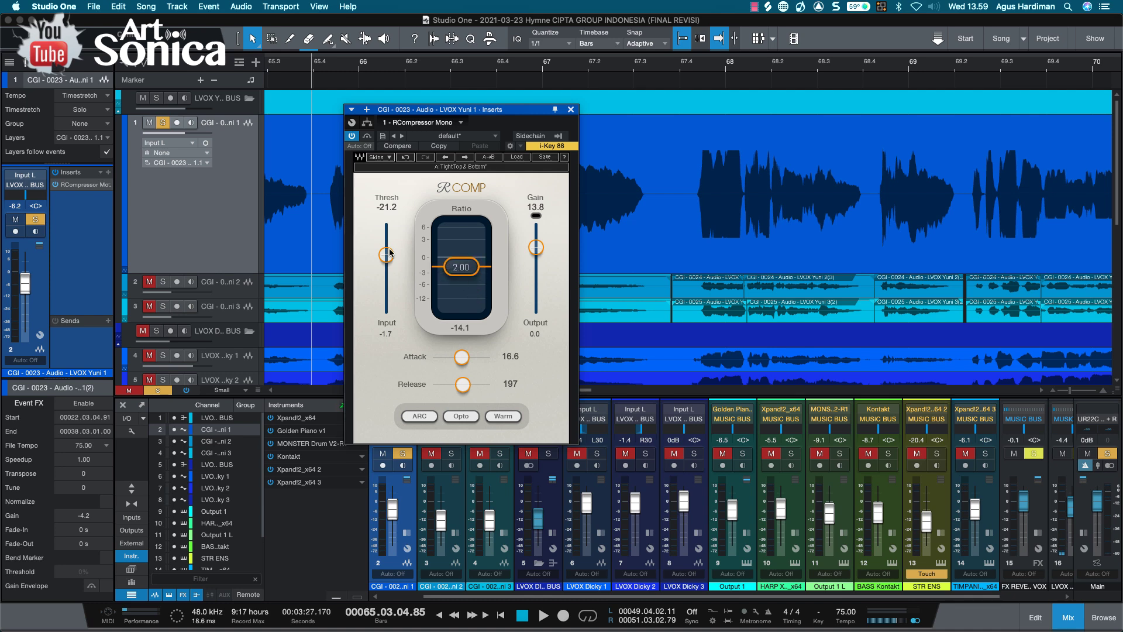
click(385, 255)
key(Return)
Step: Lower the compressor's gain to 5.6 and play the soloed vocal to judge its level
drag(536, 253, 536, 259)
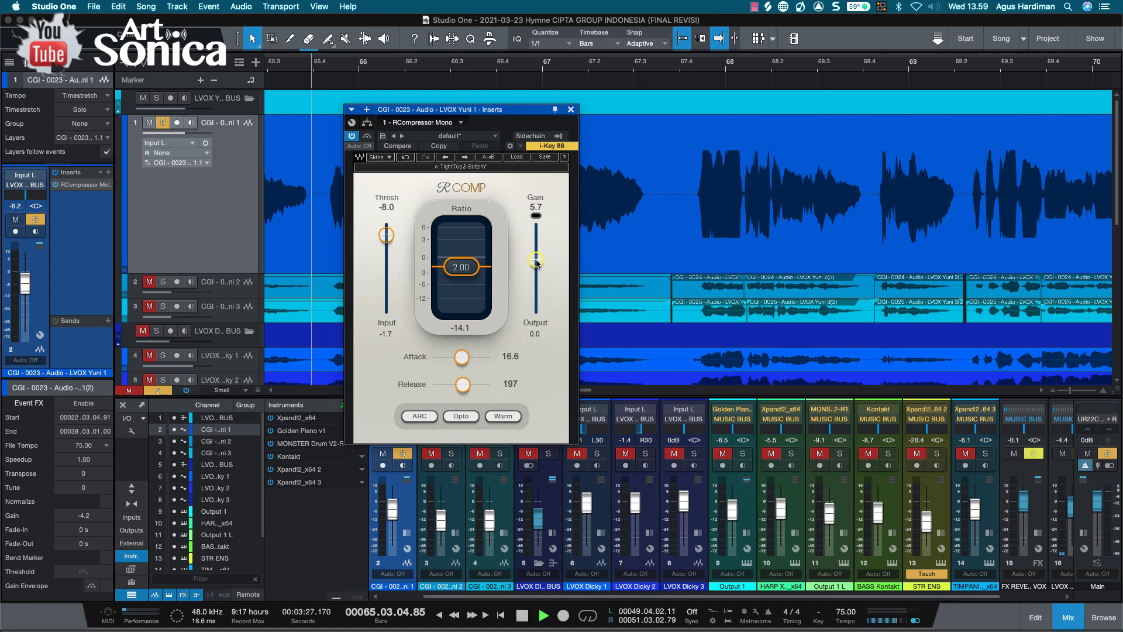
key(space)
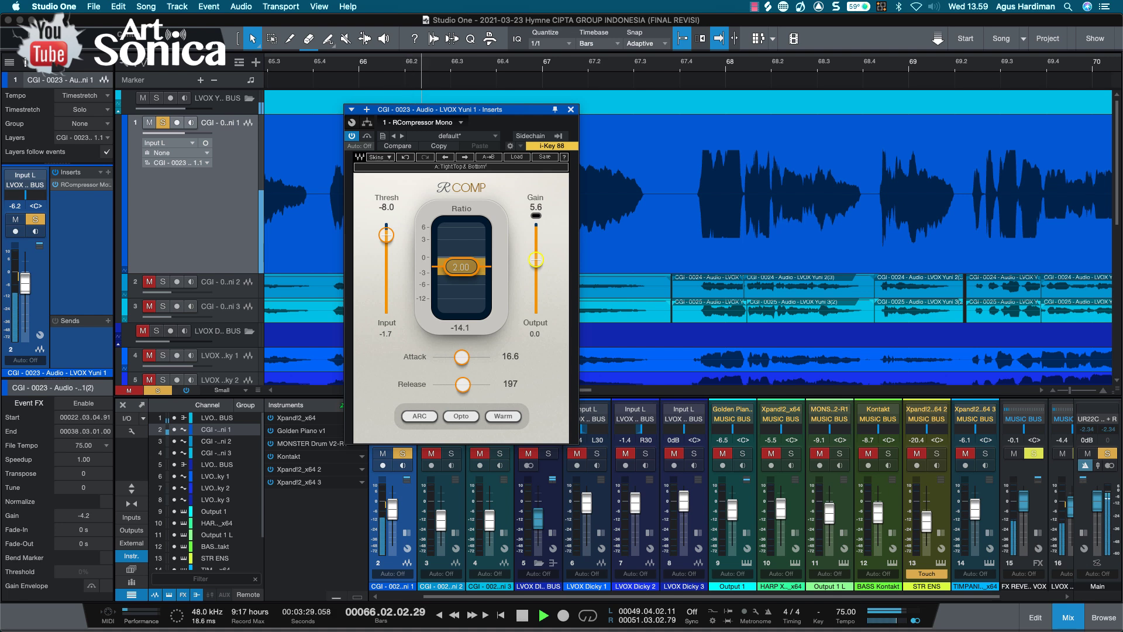